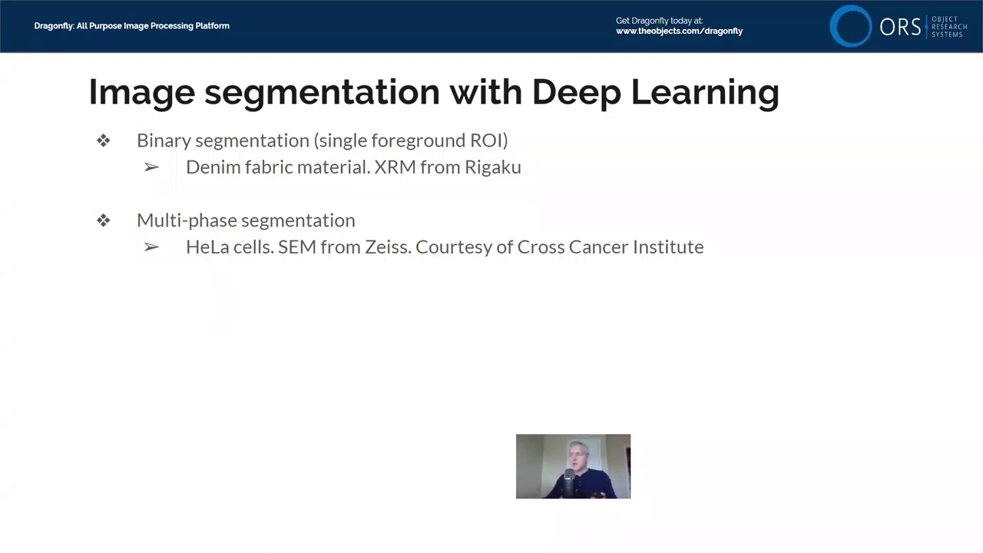
left_click(344, 372)
left_click(364, 350)
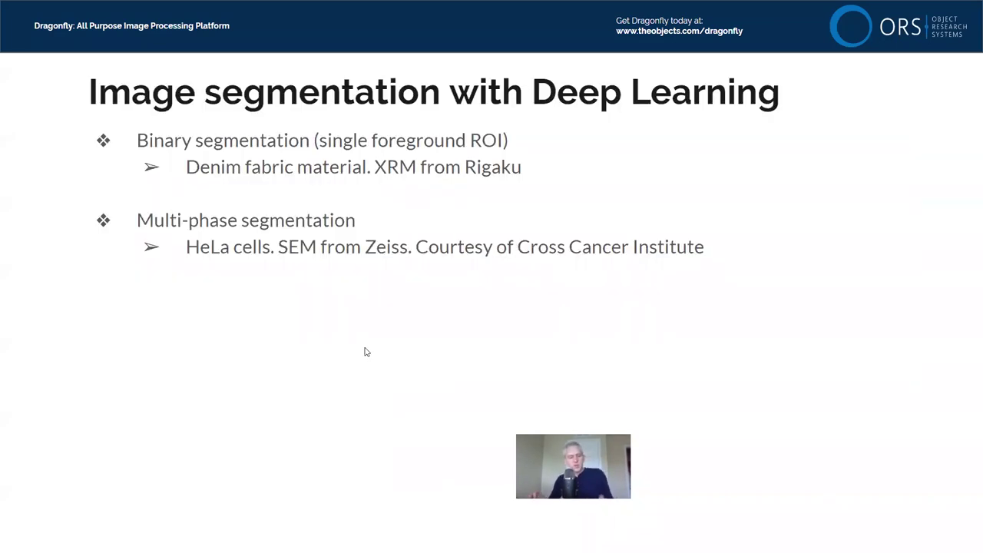
Step: Switch to Dragonfly and show the Dnim XRM scan in an enlarged XY slice view
key("alt+Tab")
key("alt+Tab")
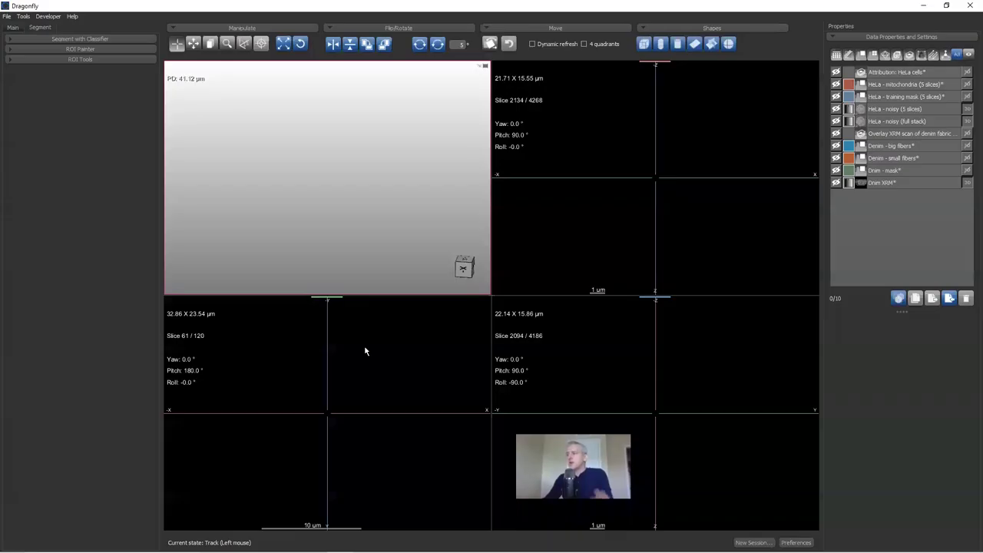
left_click(836, 183)
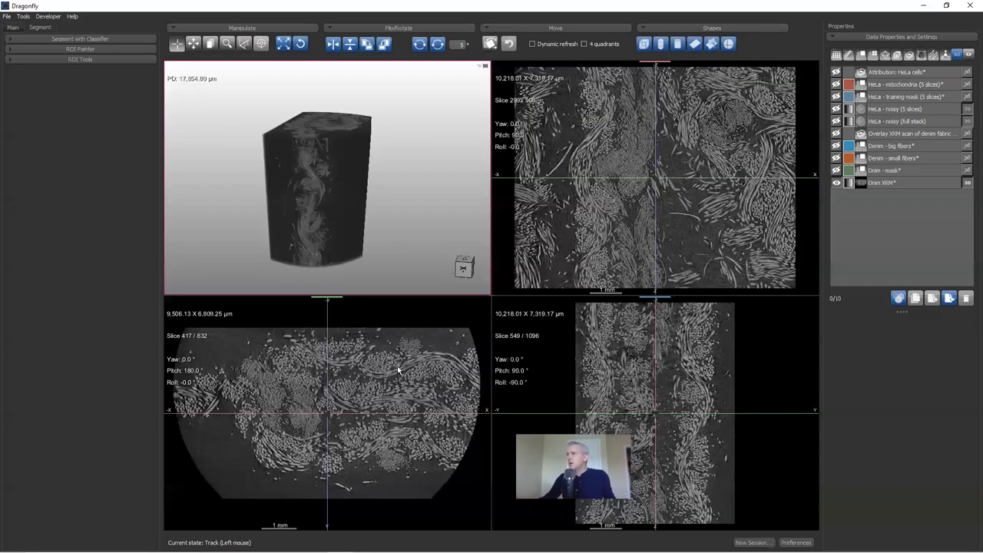
double_click(398, 365)
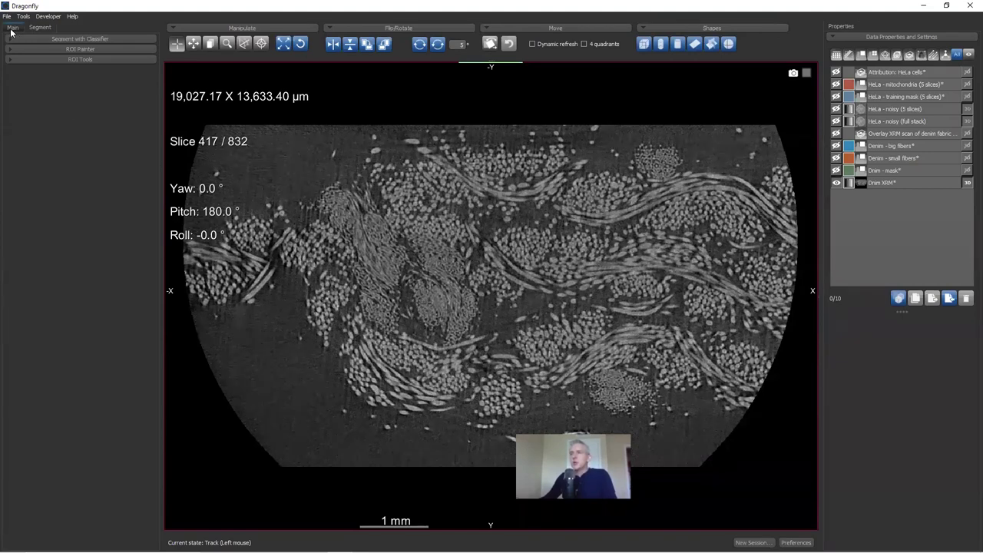
Step: Try intensity-range thresholds of 74–117, 125–255 and 30–255 on the denim scan, and turn range definition off
left_click(60, 61)
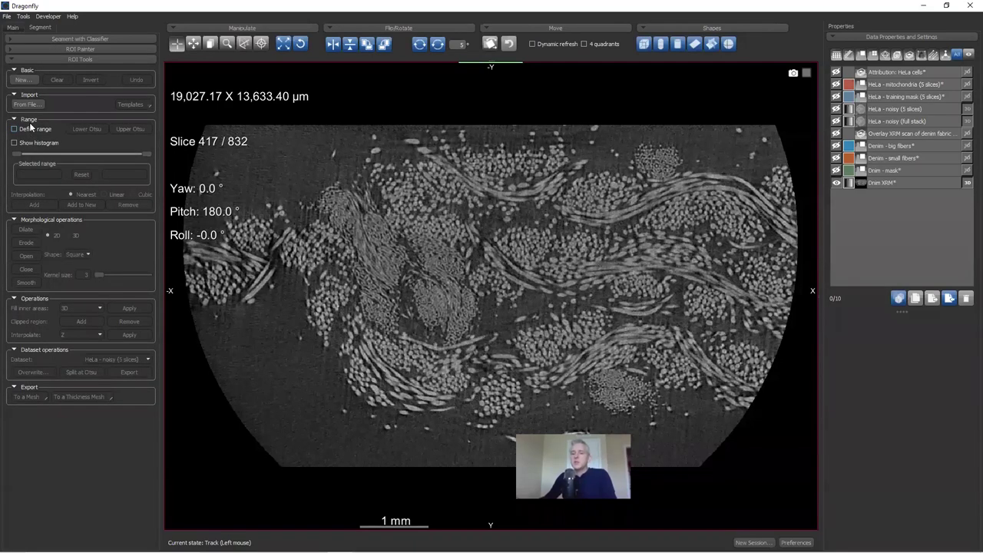
left_click(31, 128)
left_click_drag(13, 154, 80, 153)
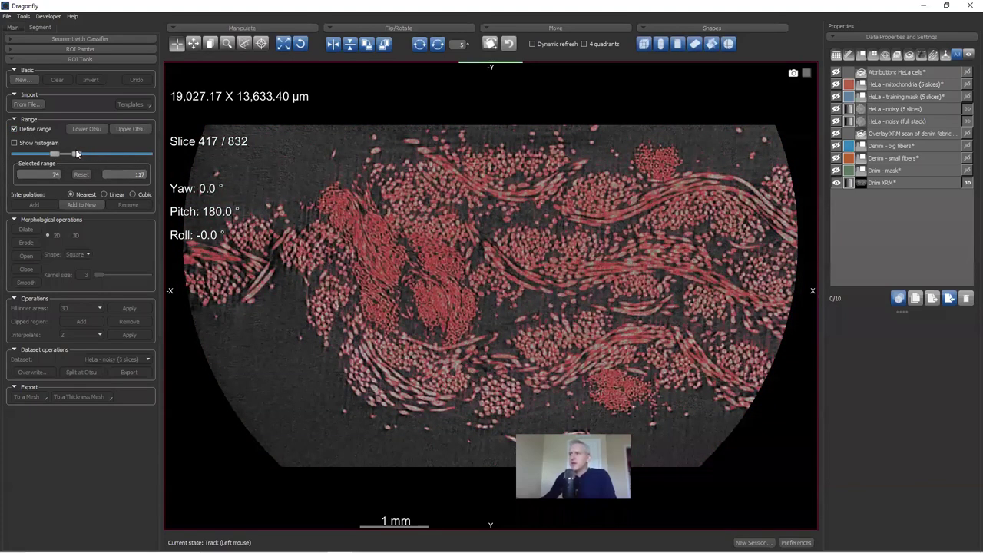
left_click_drag(80, 153, 127, 154)
mouse_move(66, 154)
left_mouse_down()
mouse_move(93, 153)
mouse_move(81, 156)
left_mouse_up()
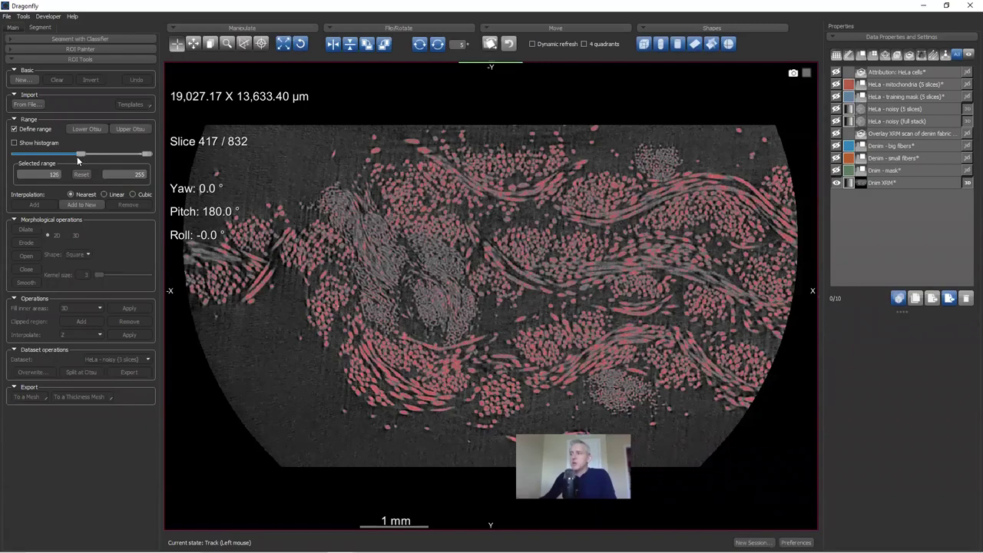
left_click_drag(53, 159, 13, 156)
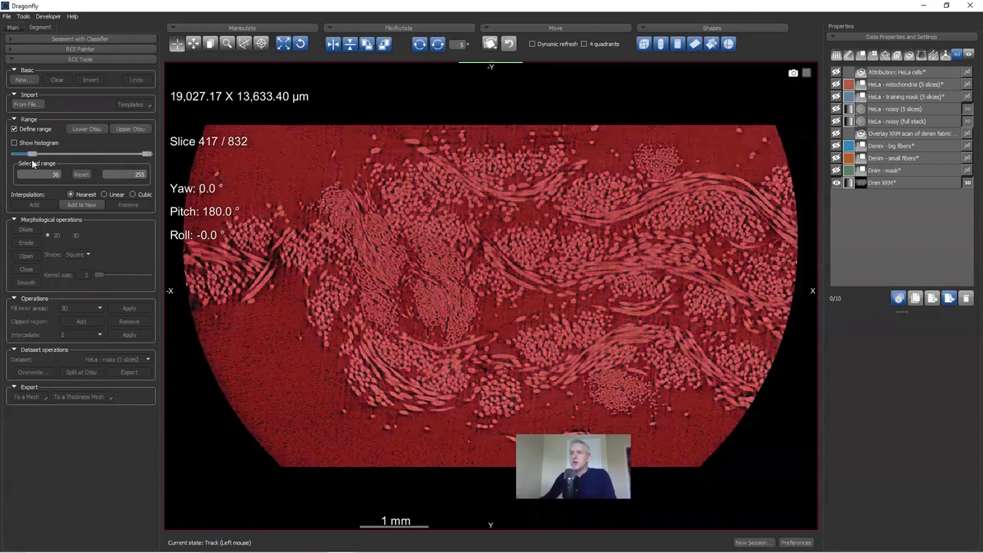
left_click(15, 129)
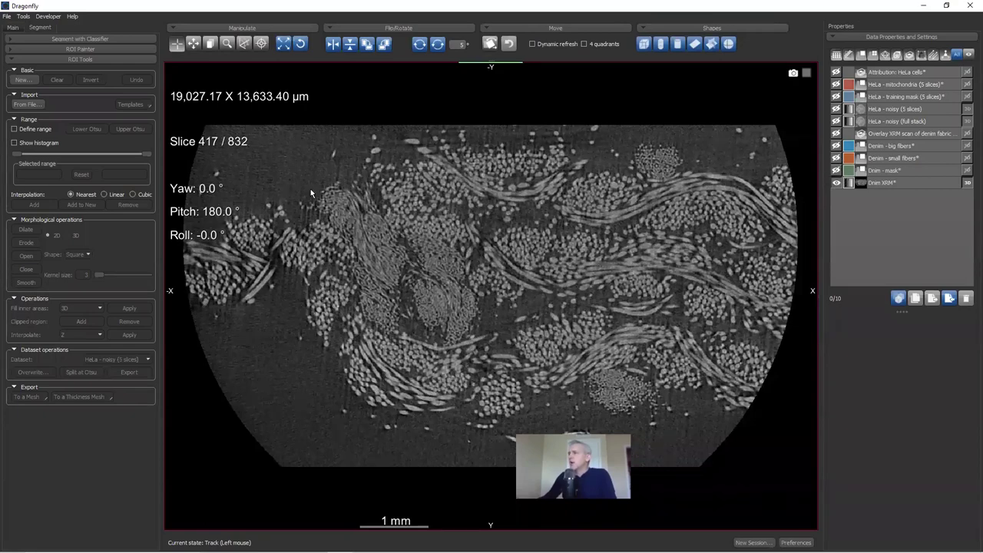
Step: Go to slice 1, overlay the Denim - small fibers, Denim - big fibers and Dnim - mask ROIs for inspection, and hide them again
left_click_drag(220, 146, 276, 154)
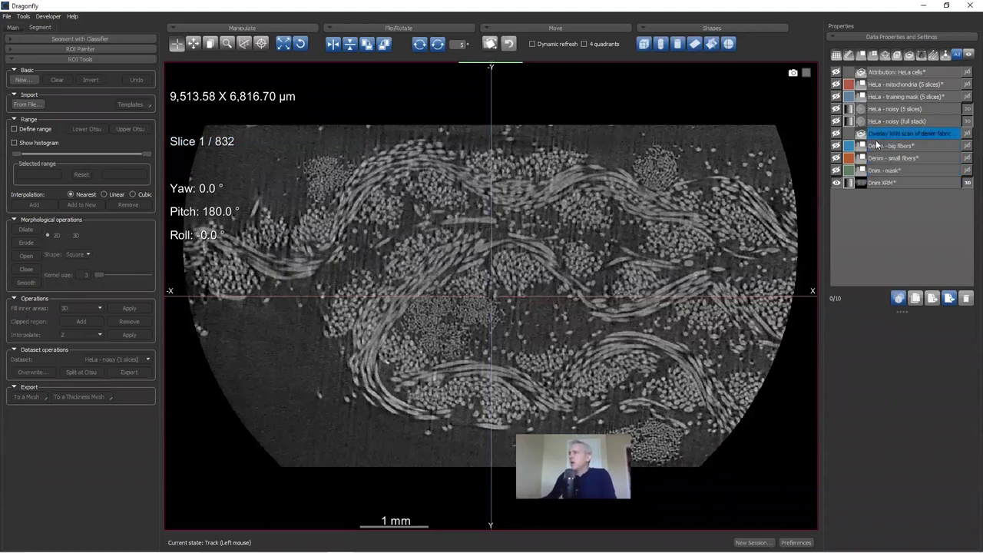
left_click(836, 158)
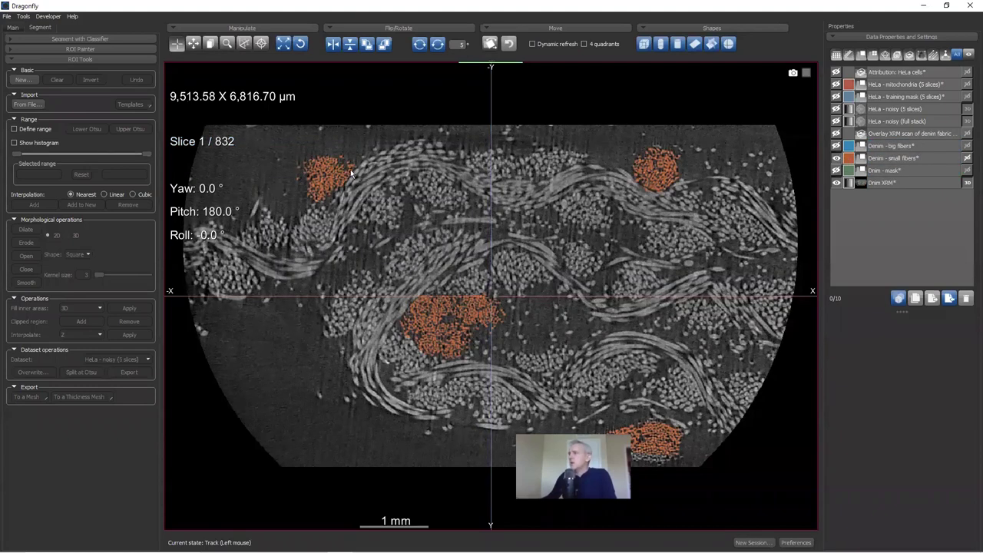
left_click(836, 146)
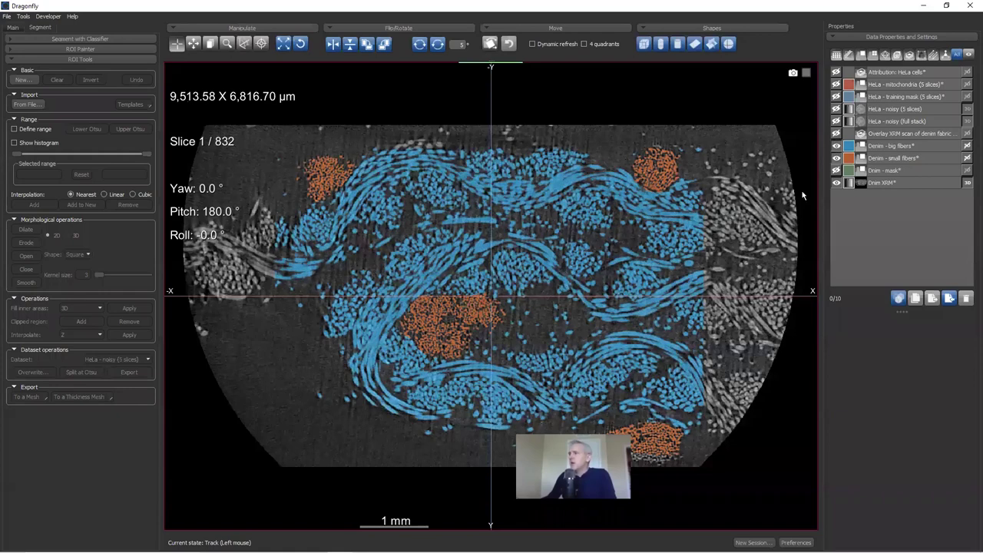
left_click(836, 170)
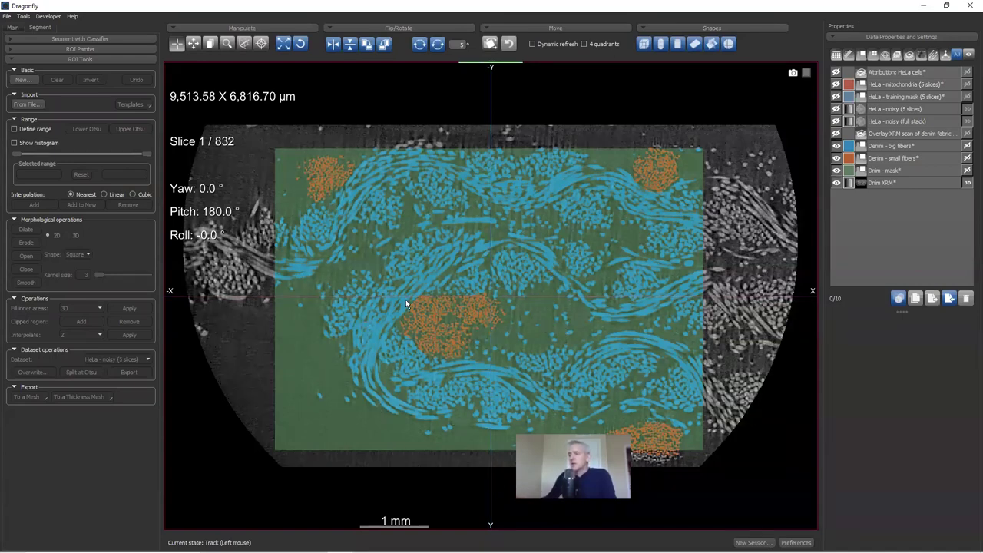
left_click(836, 145)
left_click(836, 158)
left_click(836, 169)
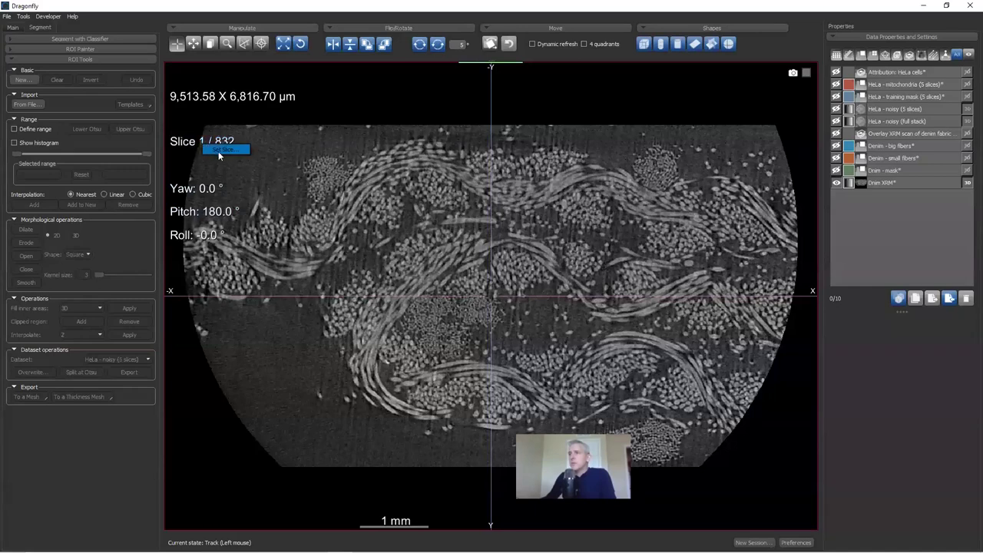
Step: Go to slice 281 and overlay the Denim - small fibers, Denim - big fibers and Dnim - mask ROIs on the scan
double_click(219, 150)
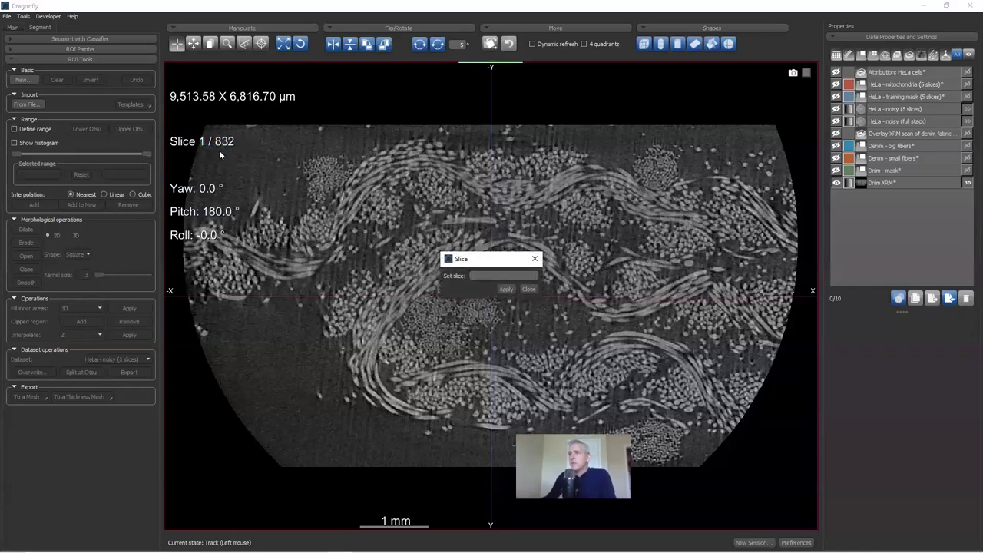
key("Return")
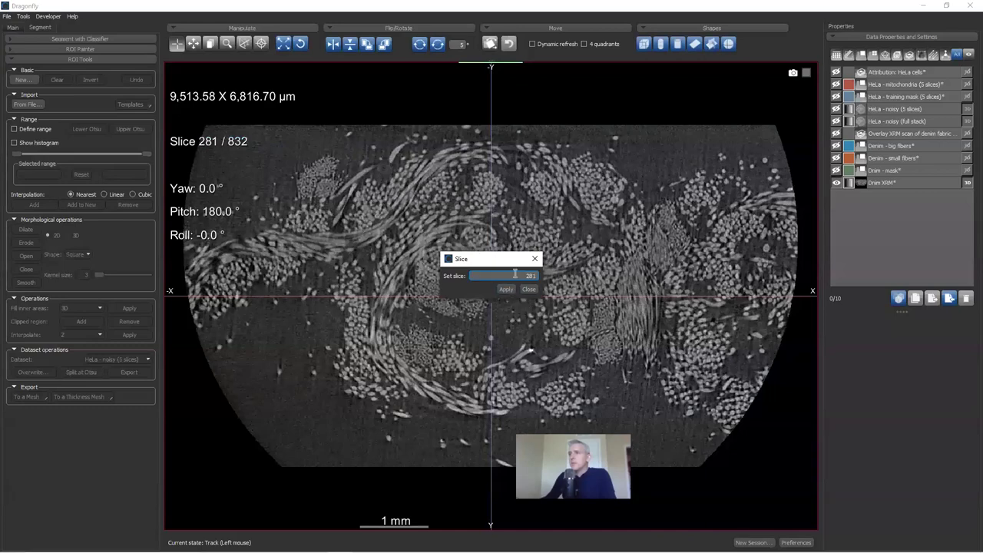
left_click(535, 259)
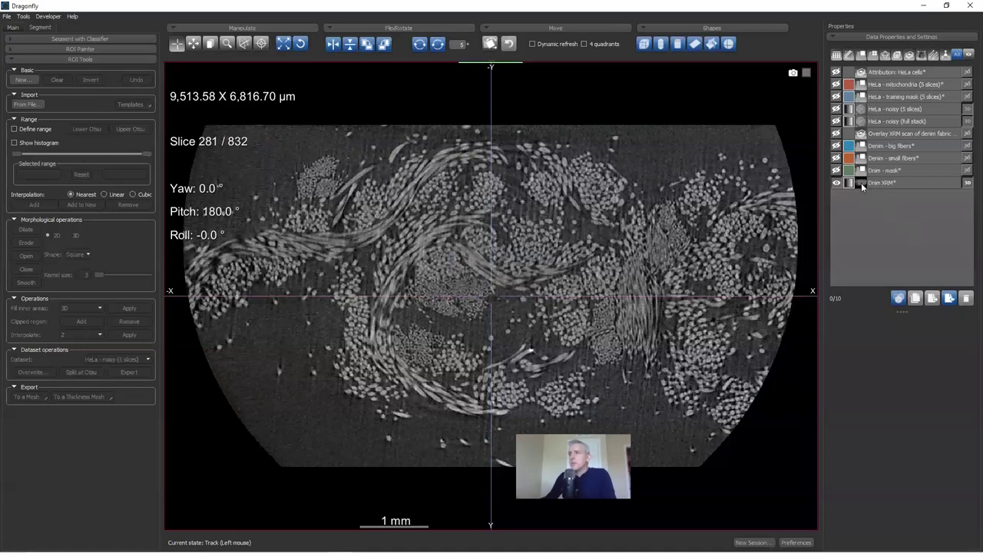
left_click(836, 158)
left_click(837, 146)
left_click(837, 171)
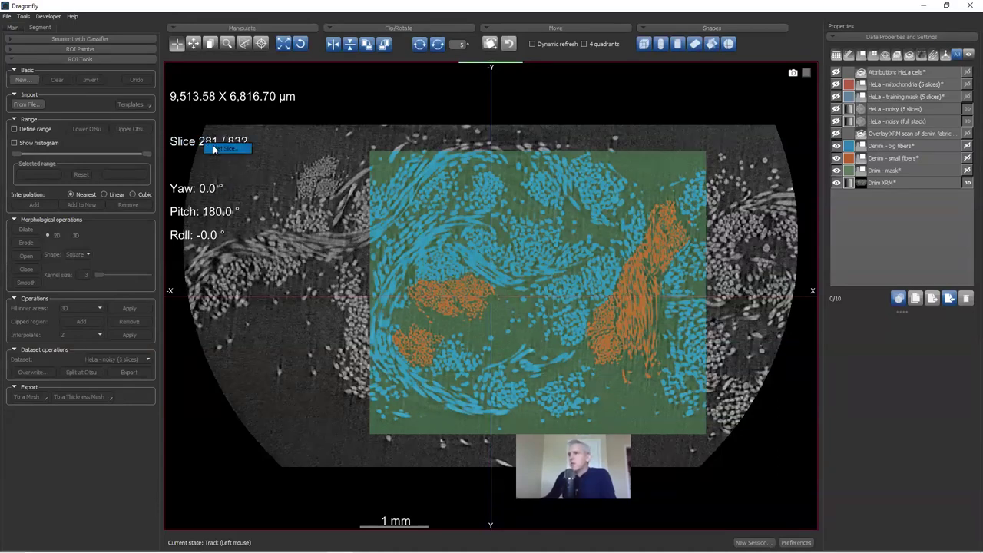
Step: Go to slice 172 of the denim scan
left_click(215, 148)
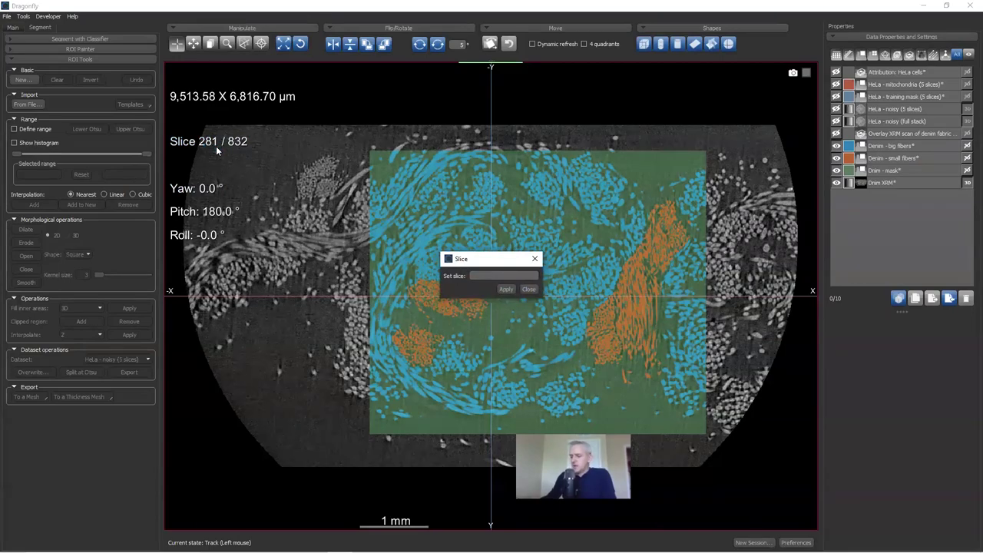
type("172")
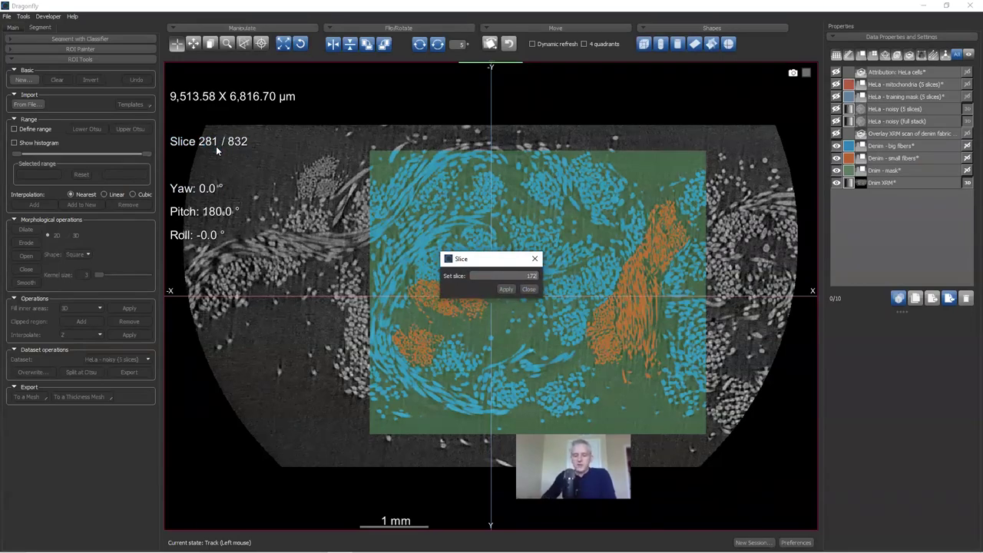
key("Return")
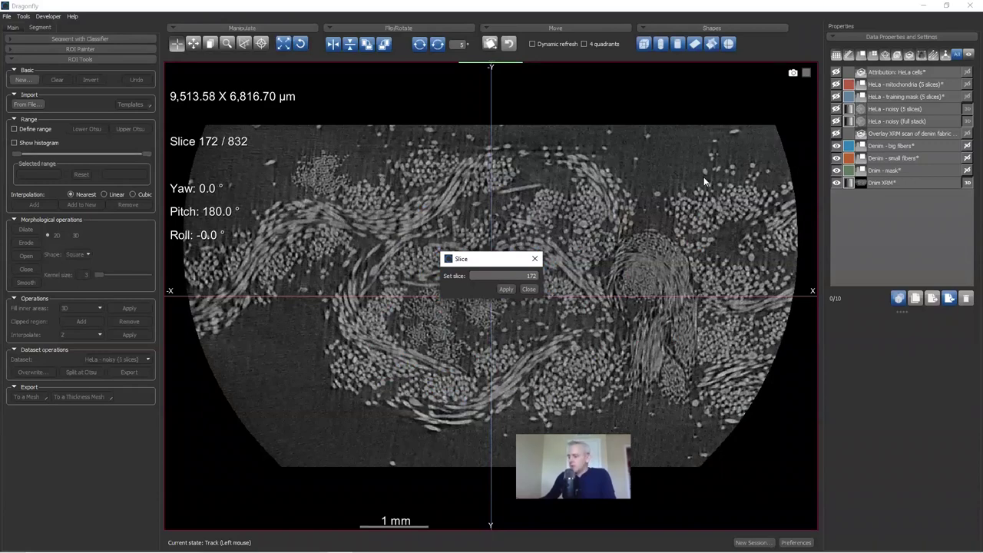
left_click(591, 238)
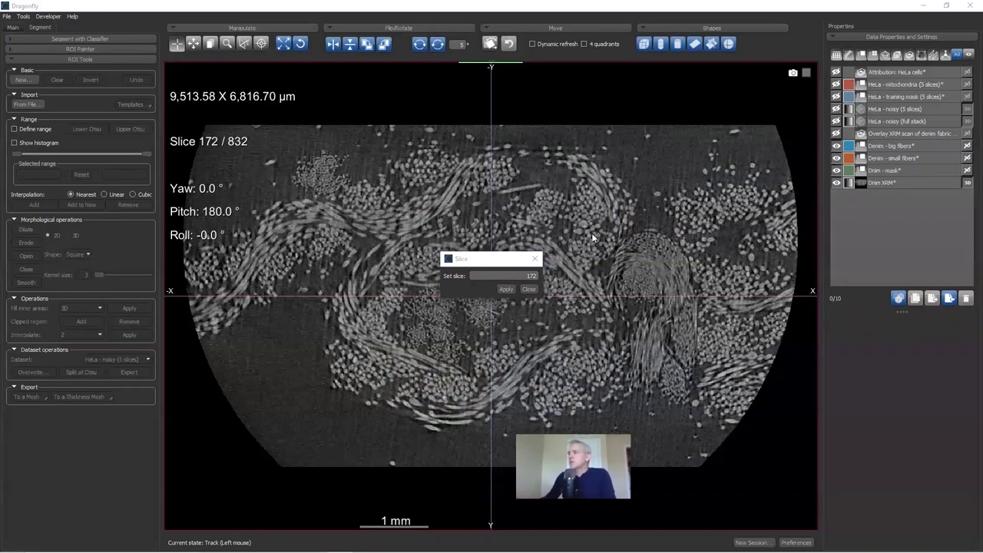
left_click(529, 290)
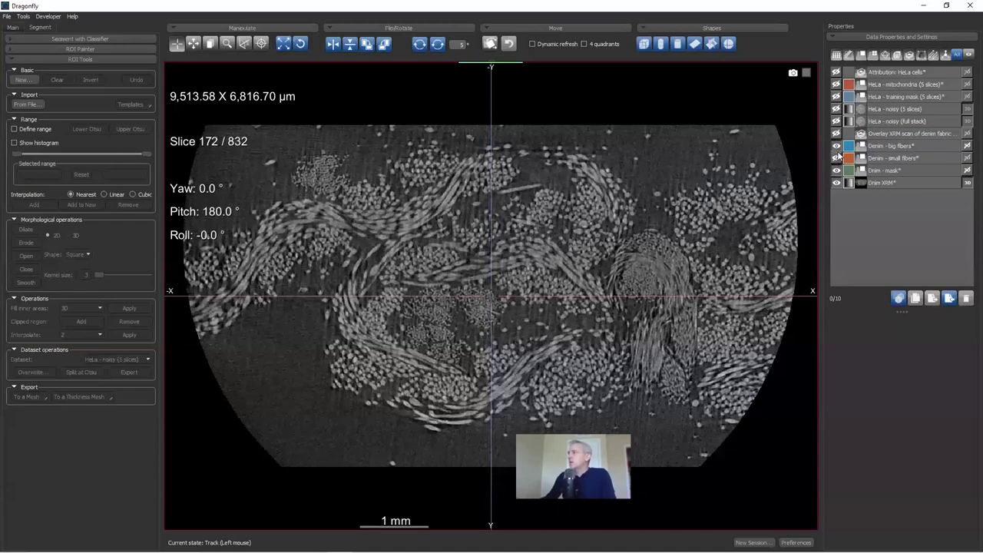
Step: Look for the remaining labelled slice in the enlarged XZ view, with the small fibers and mask ROIs shown, and move the slice plane to it
double_click(712, 223)
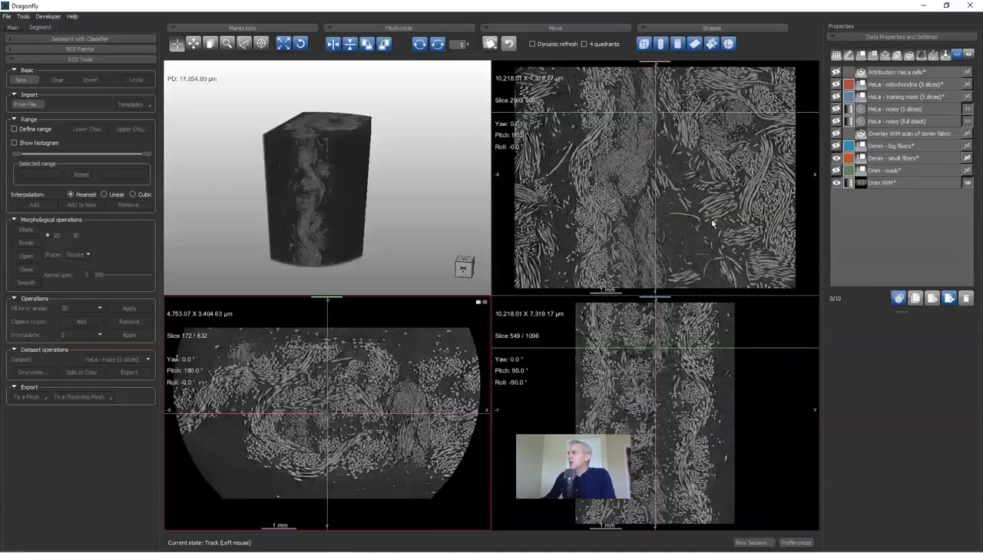
scroll(648, 180, "up", 5)
scroll(639, 278, "down", 5)
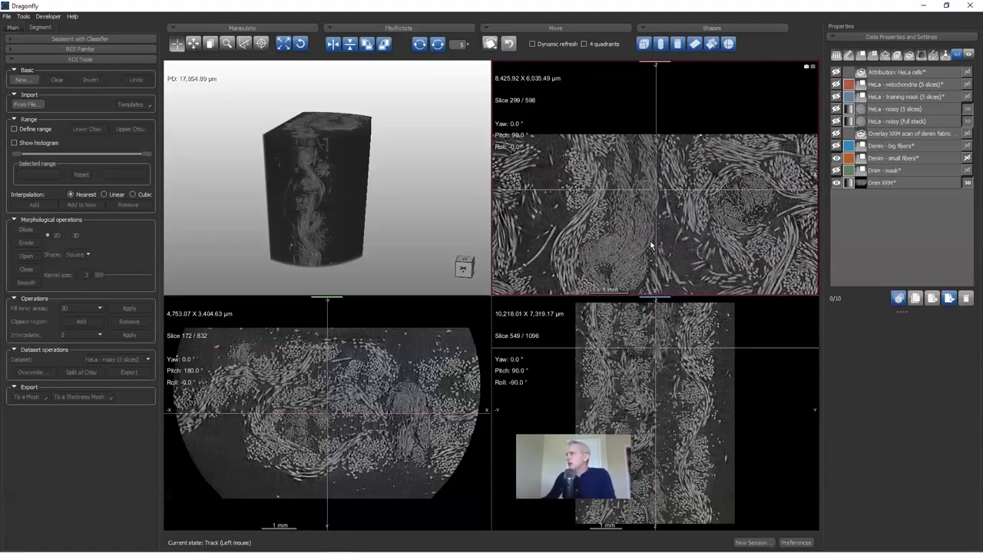
double_click(686, 229)
scroll(612, 271, "up", 4)
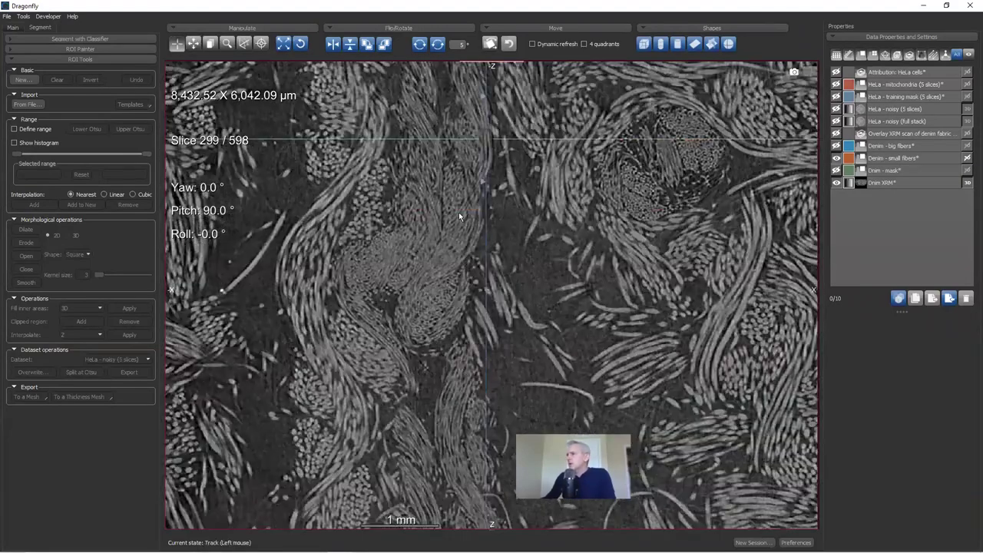
left_click_drag(415, 136, 416, 209)
scroll(761, 192, "down", 2)
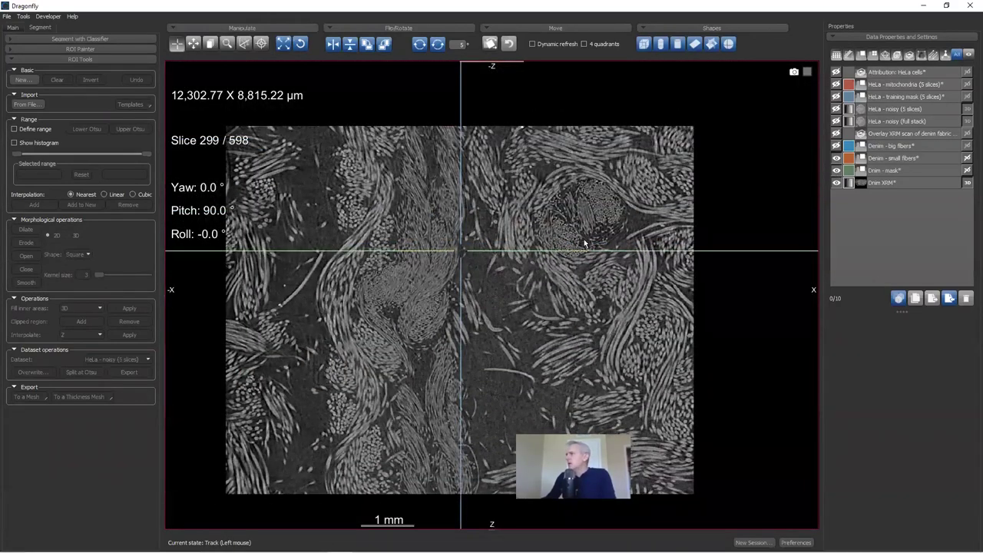
left_click_drag(583, 245, 597, 202)
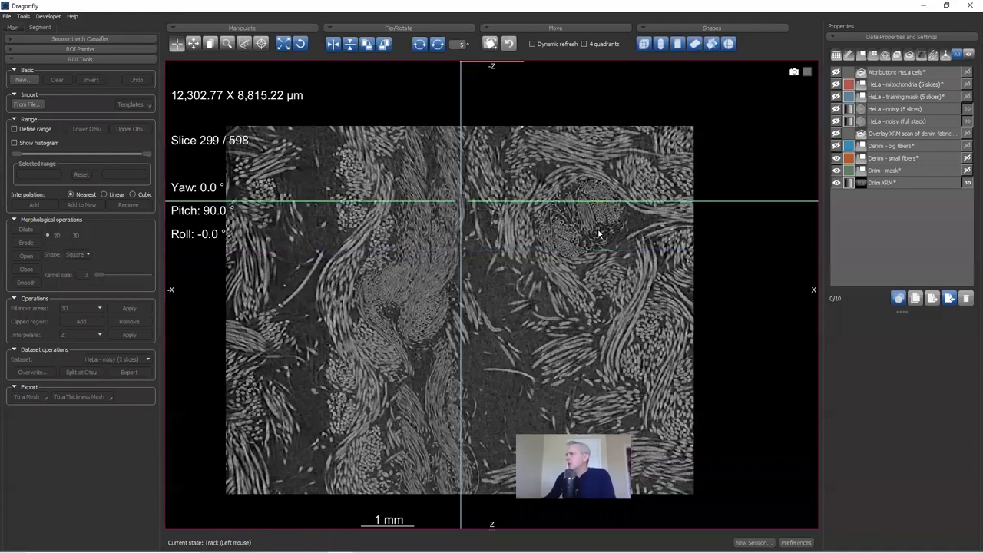
Step: Return to the enlarged XY view, step to slice 173 and examine its masked region up close
double_click(599, 235)
double_click(452, 300)
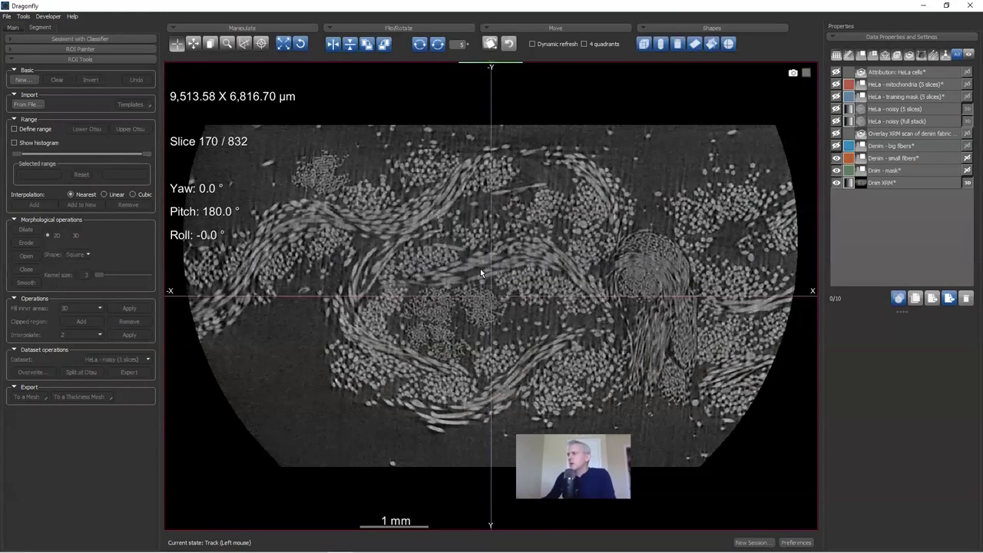
scroll(481, 272, "down", 4)
scroll(481, 272, "up", 1)
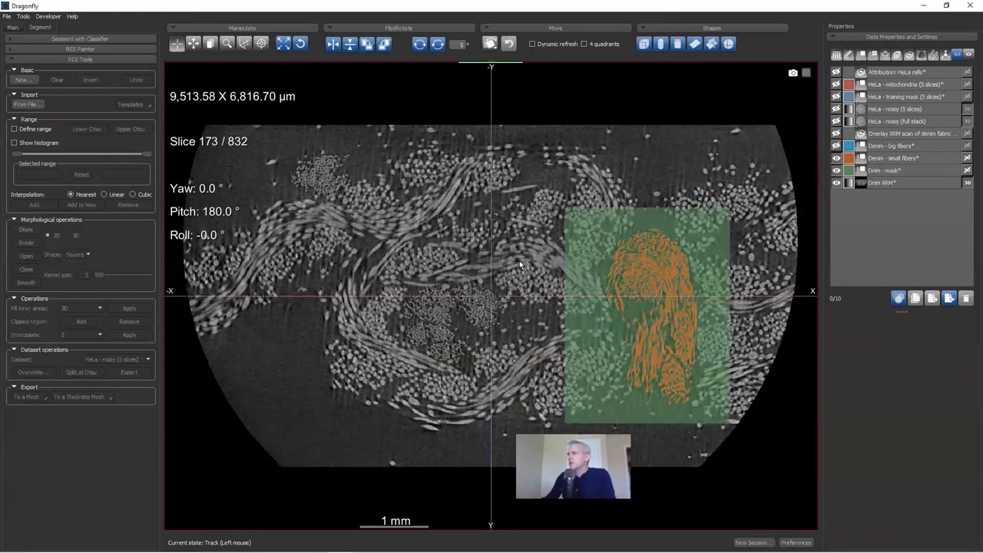
scroll(727, 196, "up", 3, "ctrl")
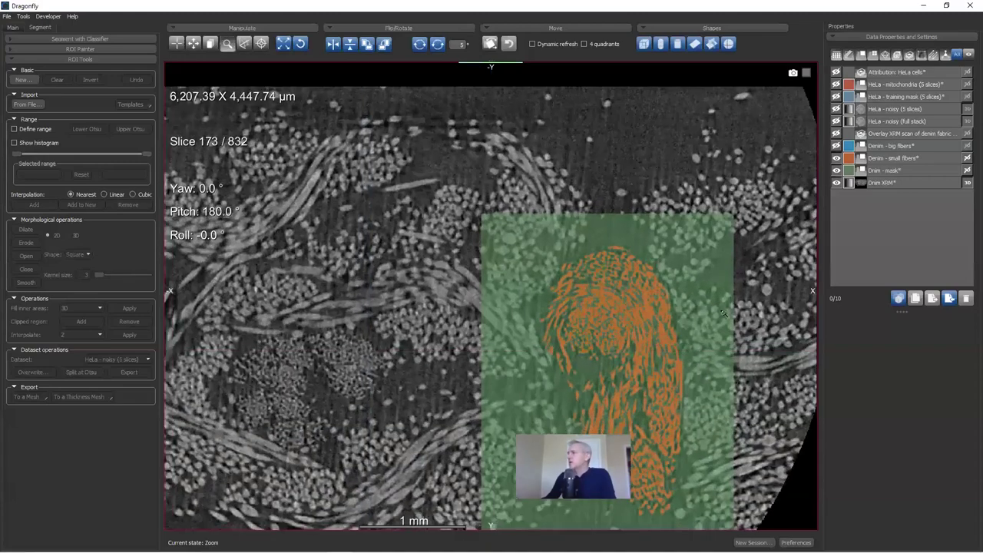
Step: Show the Denim - big fibers ROI on slice 173 and inspect the labelled region within the whole slice
left_click(836, 146)
middle_click_drag(665, 402, 627, 264)
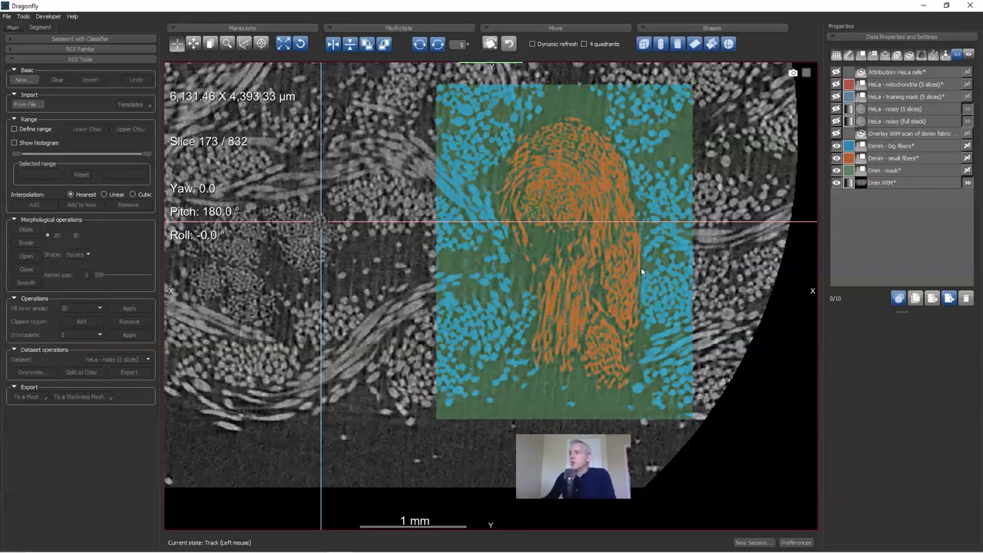
scroll(645, 283, "down", 3)
scroll(625, 299, "down", 3)
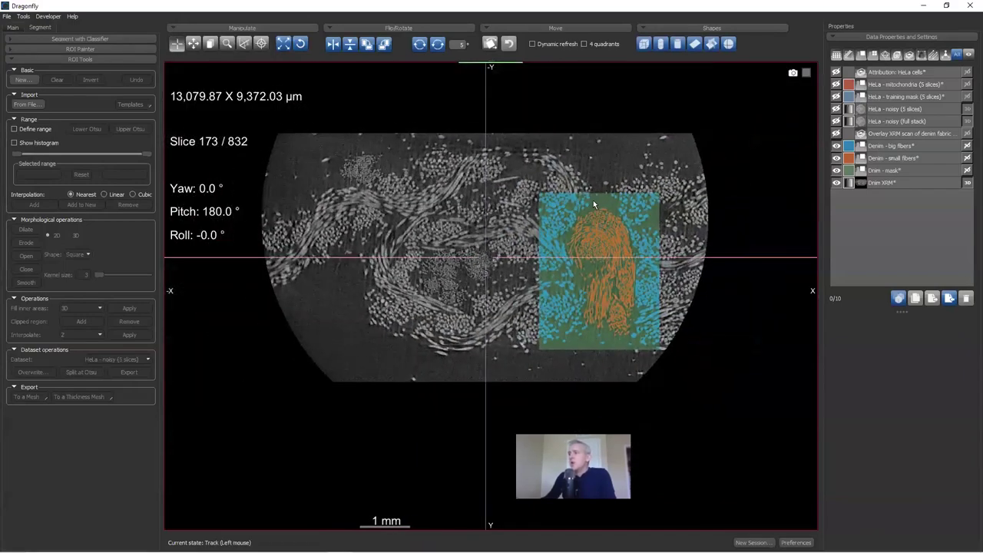
middle_click_drag(593, 205, 592, 239)
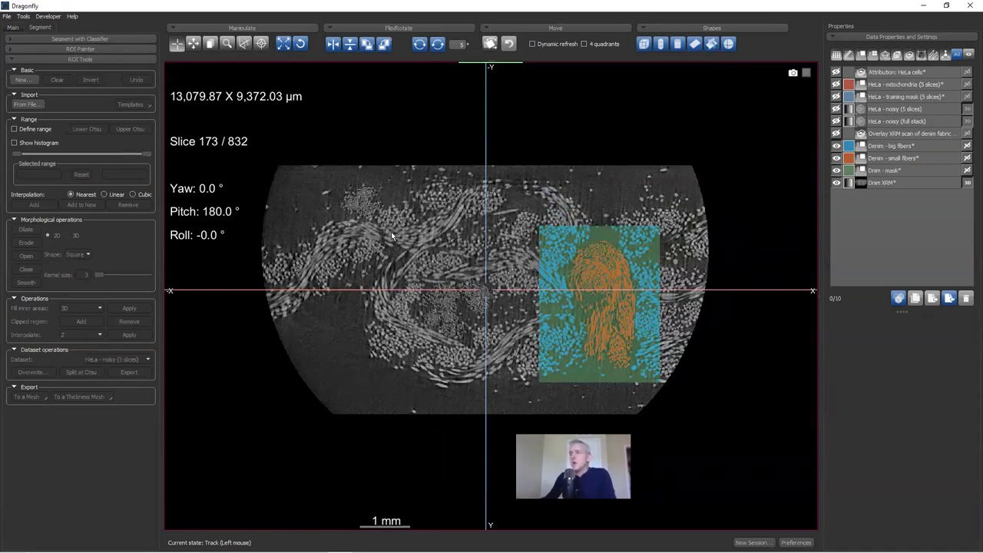
Step: Open the Deep Learning Tool
left_click(23, 17)
left_click(46, 96)
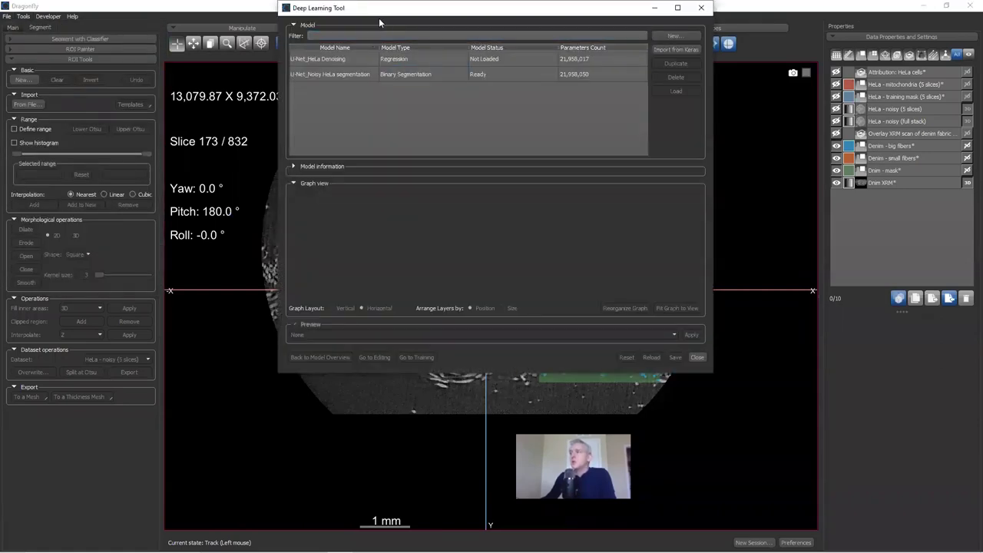
Step: Generate a U-Net multi-label segmentation model with a class count of 3, named "Lesson 17 denim 3-phase"
left_click_drag(378, 17, 371, 64)
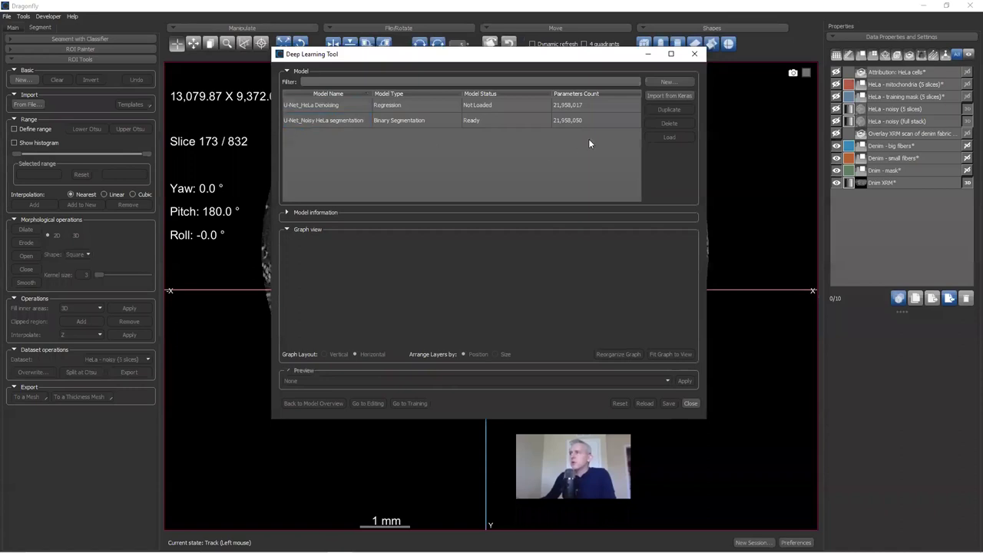
left_click(668, 82)
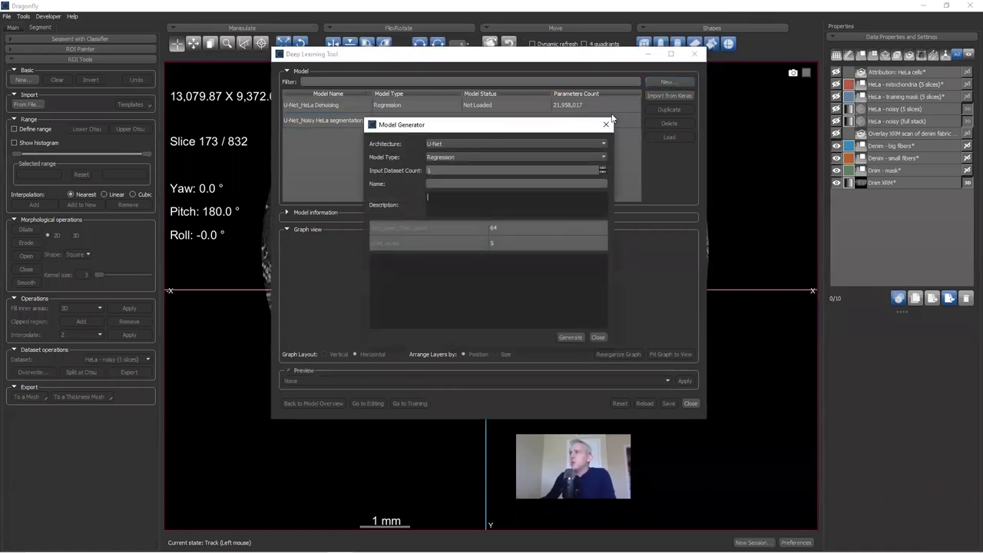
left_click(449, 158)
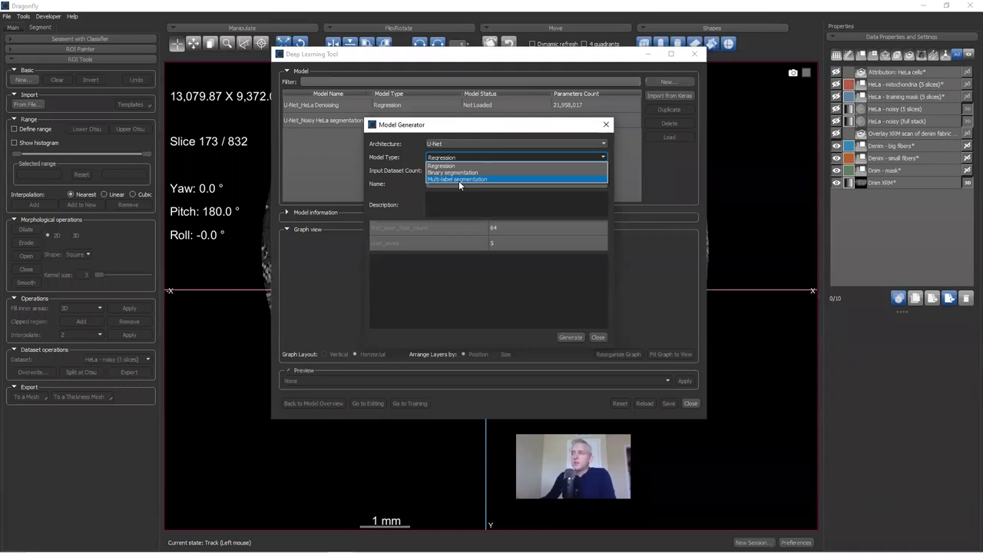
left_click(458, 179)
left_click(440, 198)
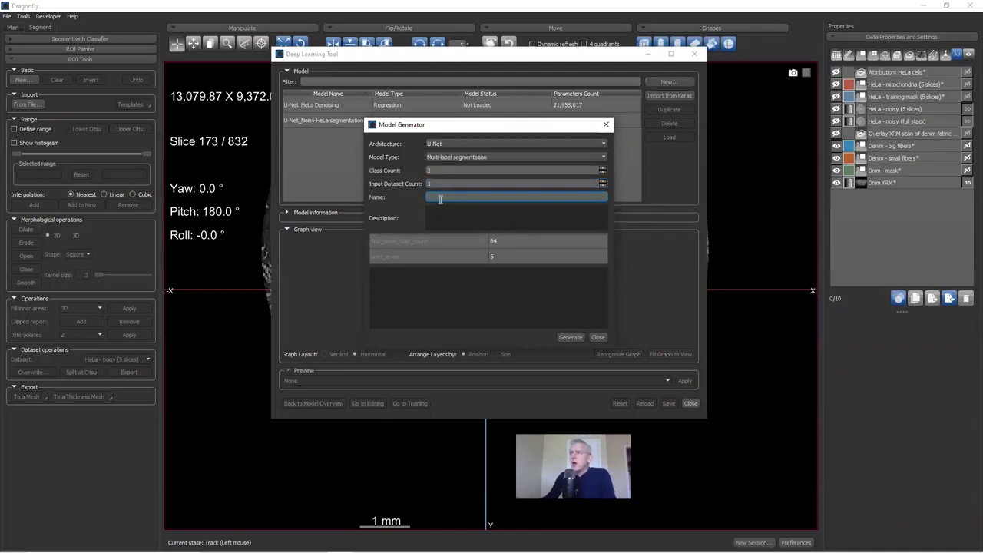
type("Uess")
type("on 17 denim 3-phase")
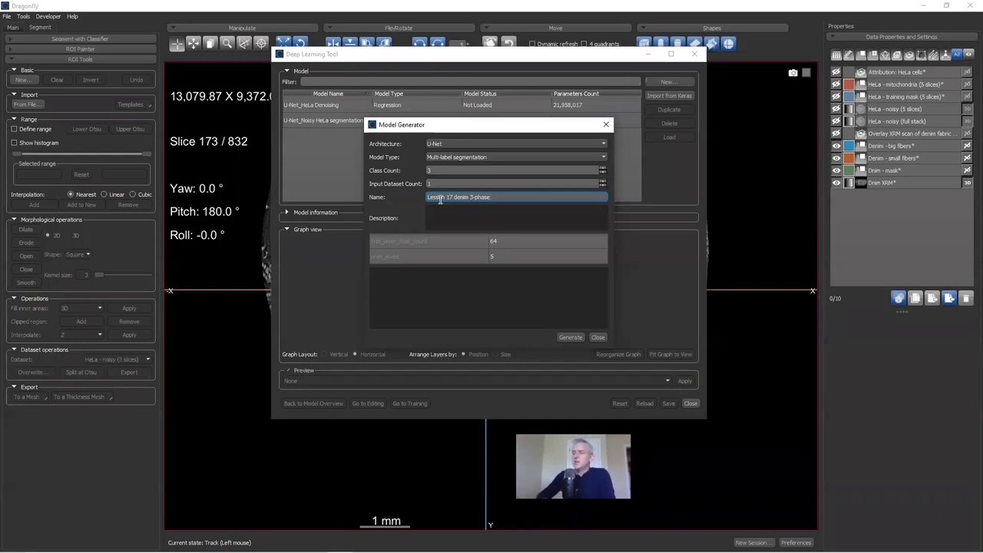
key("Return")
left_click(574, 336)
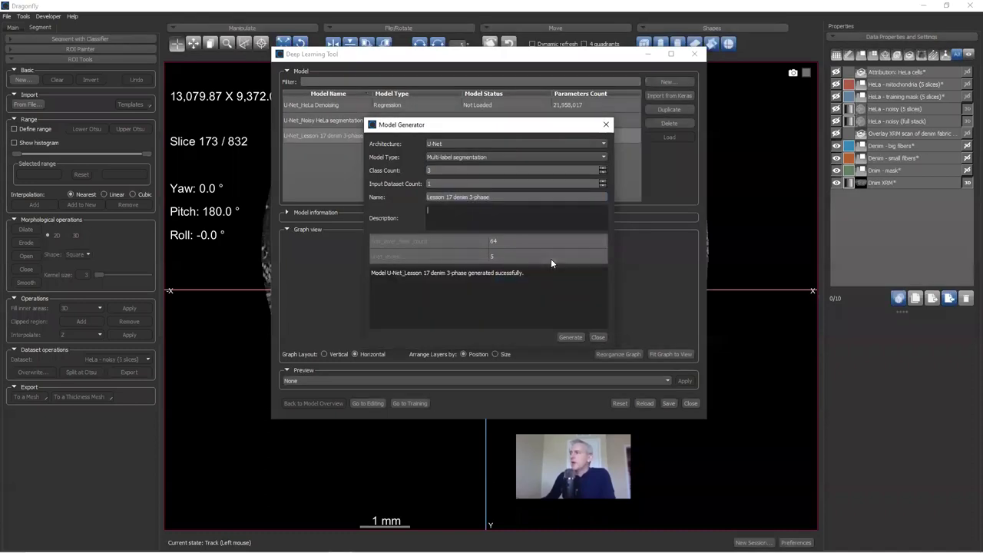
left_click(598, 336)
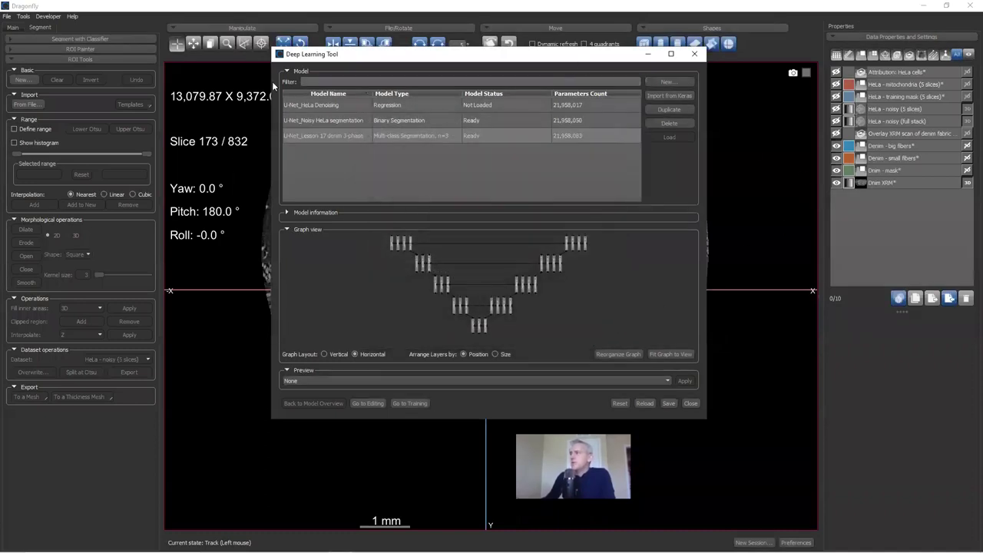
Step: Create a multi-ROI from the Denim - small fibers and Denim - big fibers ROIs
left_click_drag(573, 59, 269, 85)
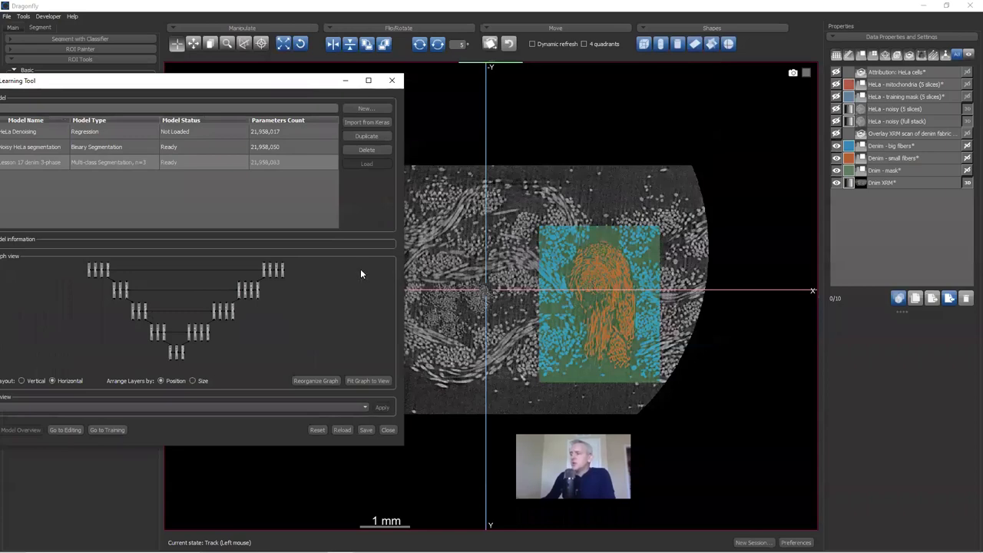
left_click(891, 157)
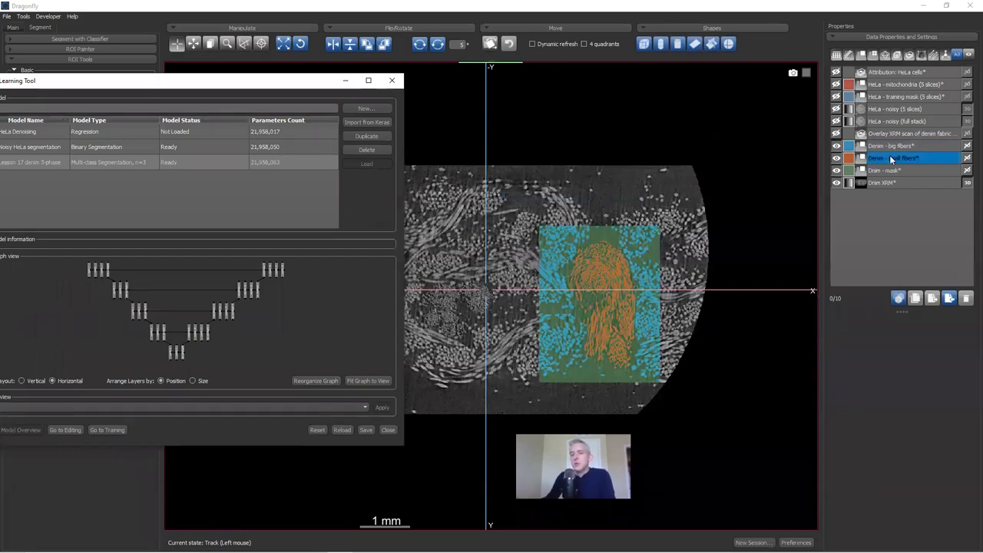
left_click(893, 146, "ctrl")
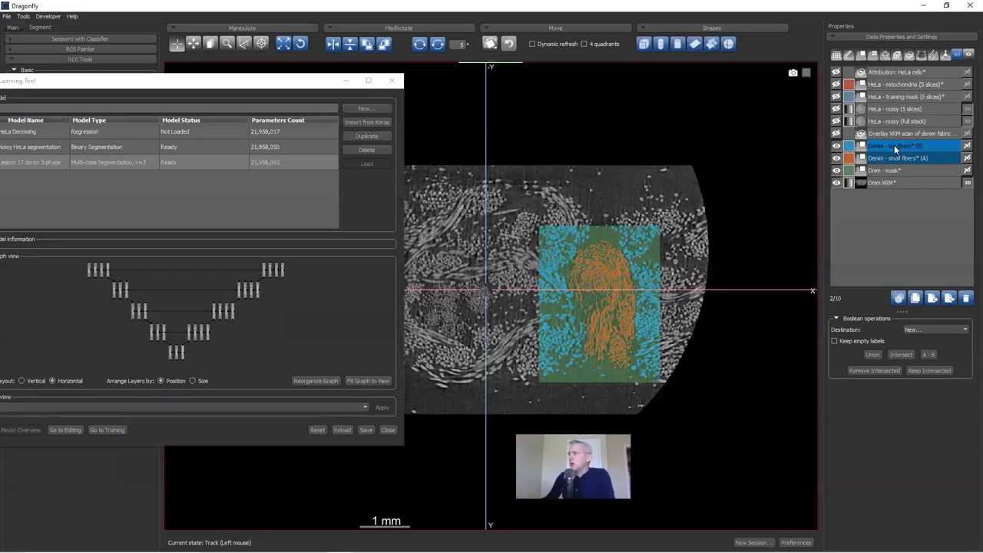
right_click(894, 148)
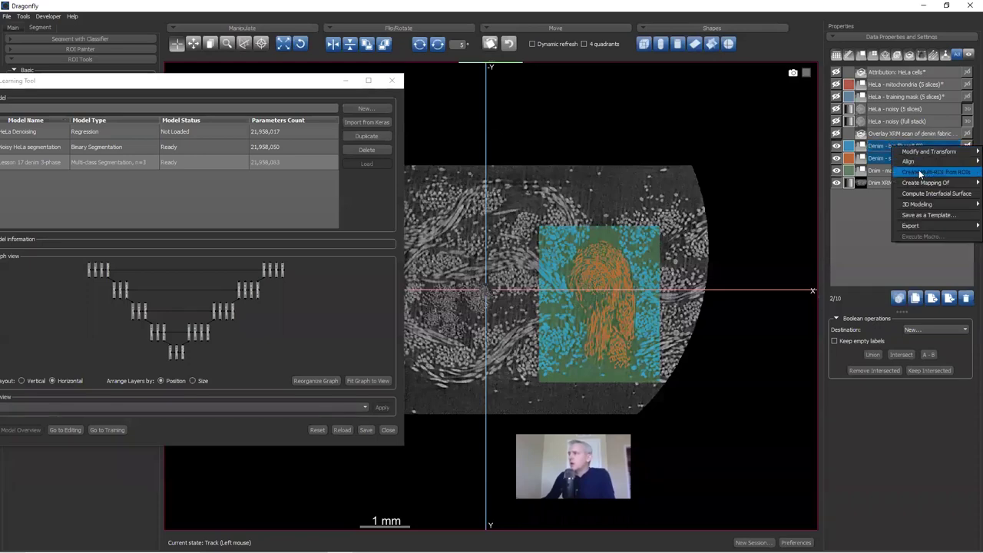
left_click(920, 172)
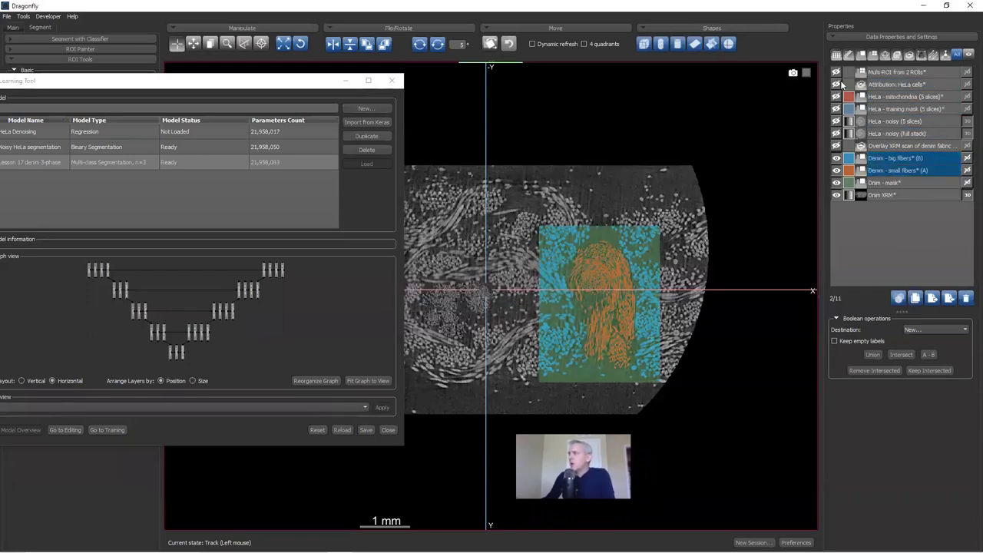
Step: Show the new multi-ROI in place of the two fiber ROIs and rename it "Denim - multiROI for training"
left_click(837, 169)
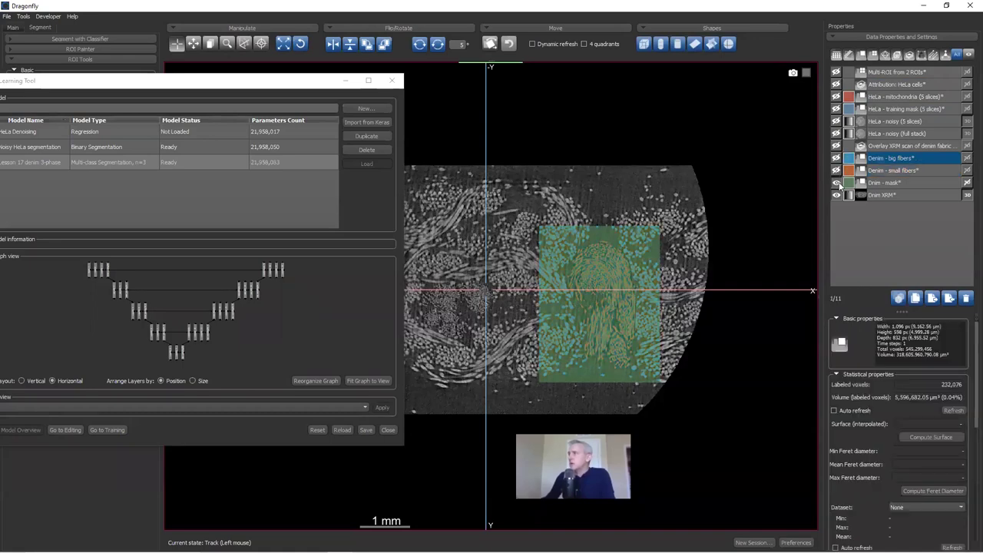
left_click(877, 73)
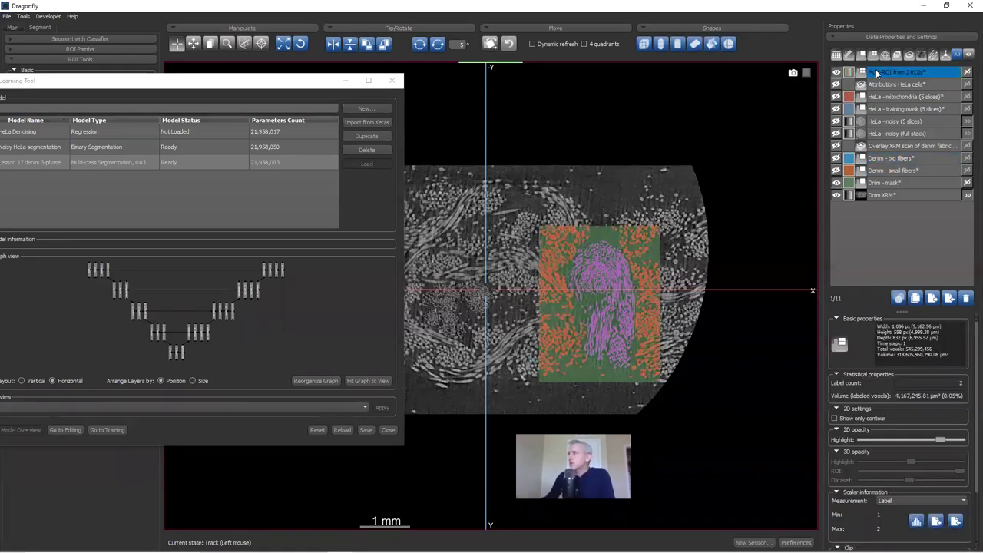
left_click(878, 73)
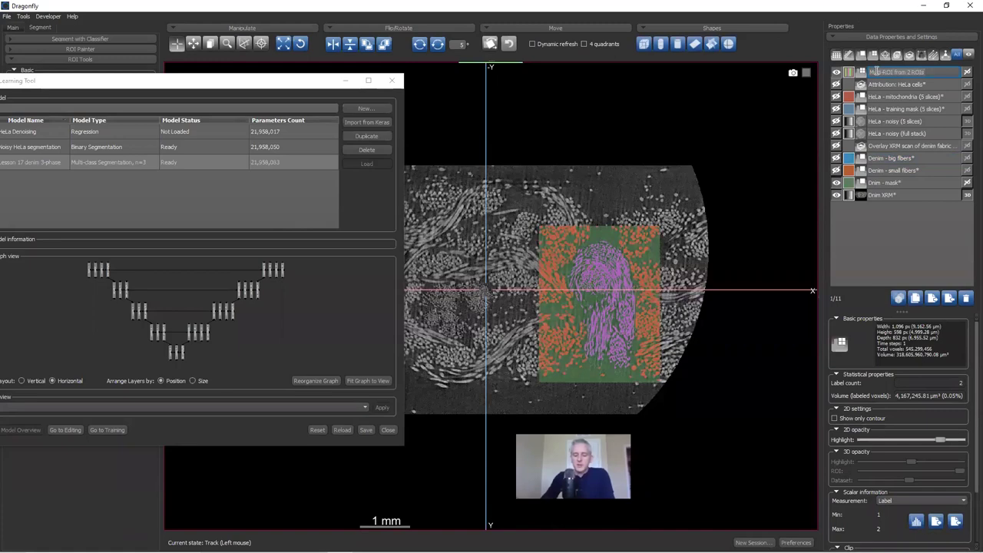
type("Denim - multiROI")
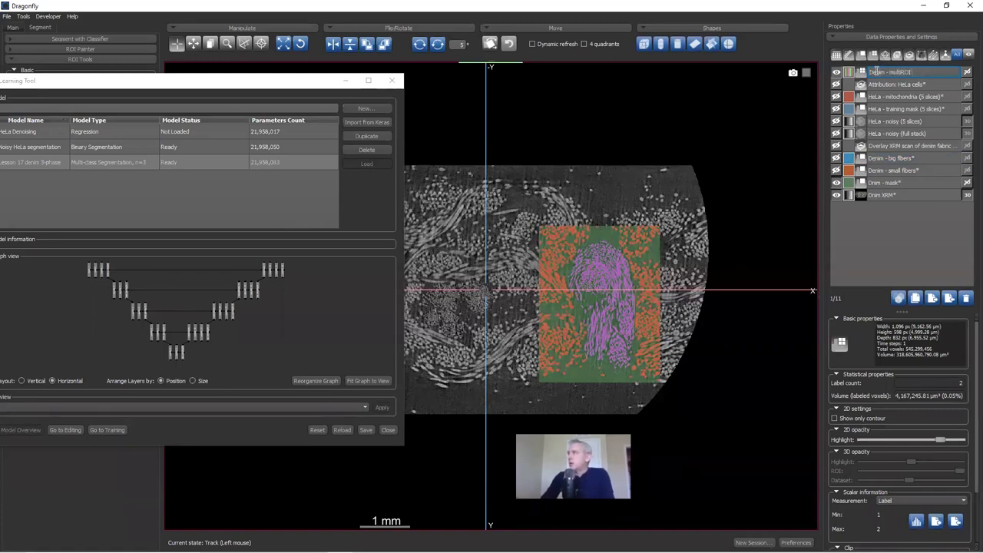
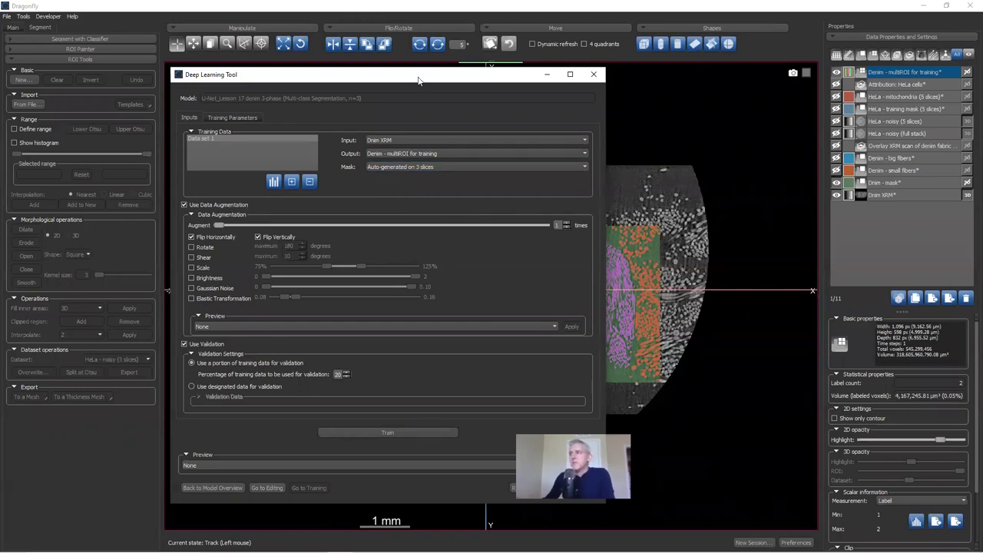
Step: Compare the labelled slice with and without the mask overlay, and set the training mask to Dnim - mask
left_click_drag(419, 80, 174, 85)
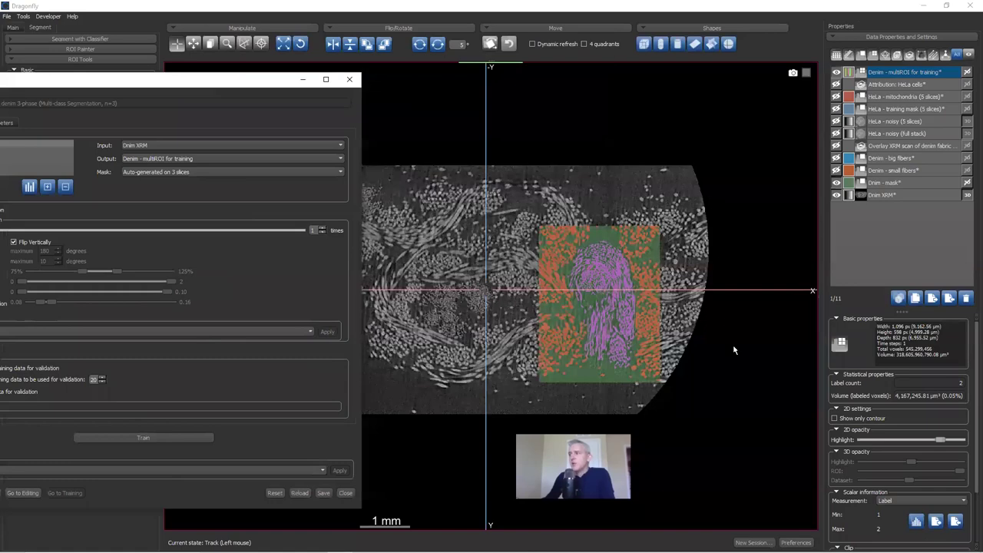
left_click(643, 320)
left_click(836, 182)
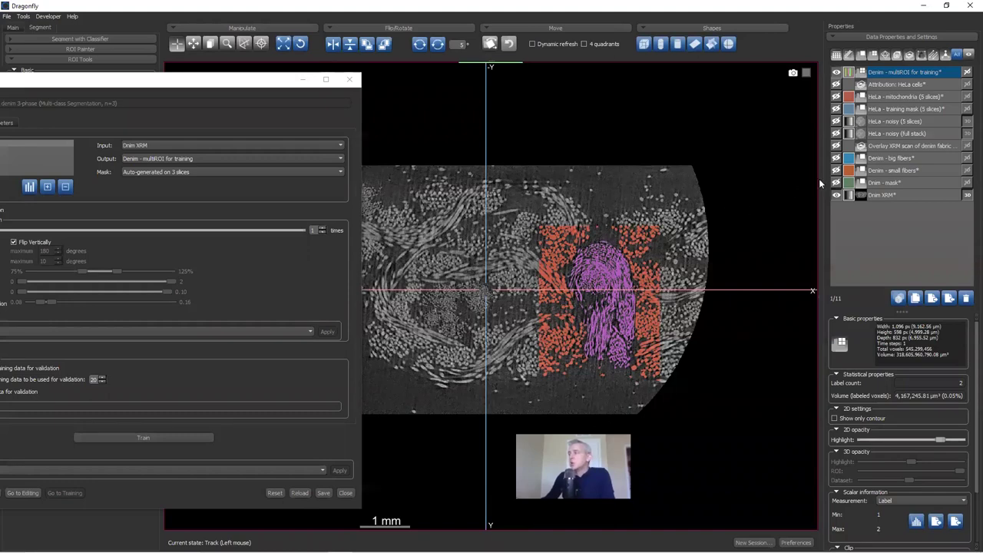
left_click(835, 183)
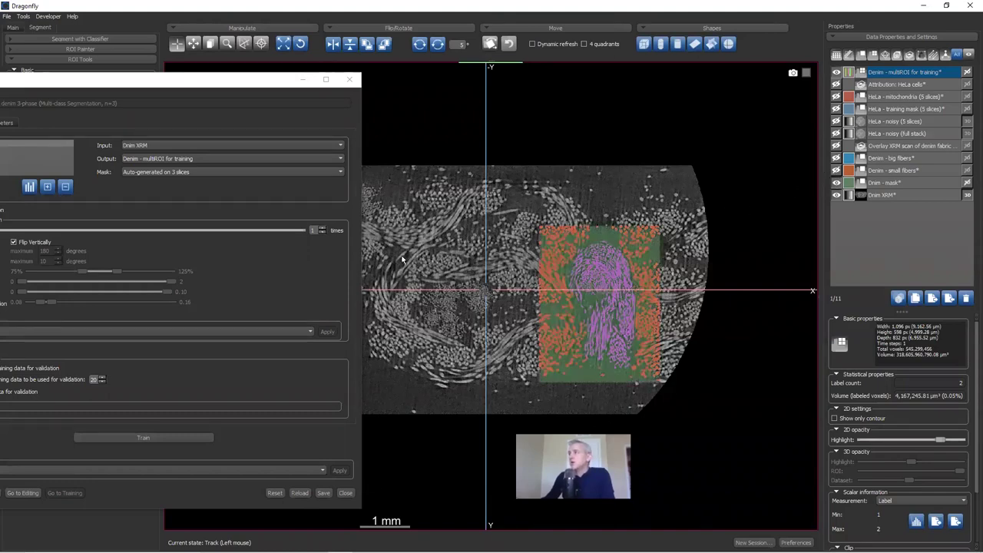
left_click(142, 173)
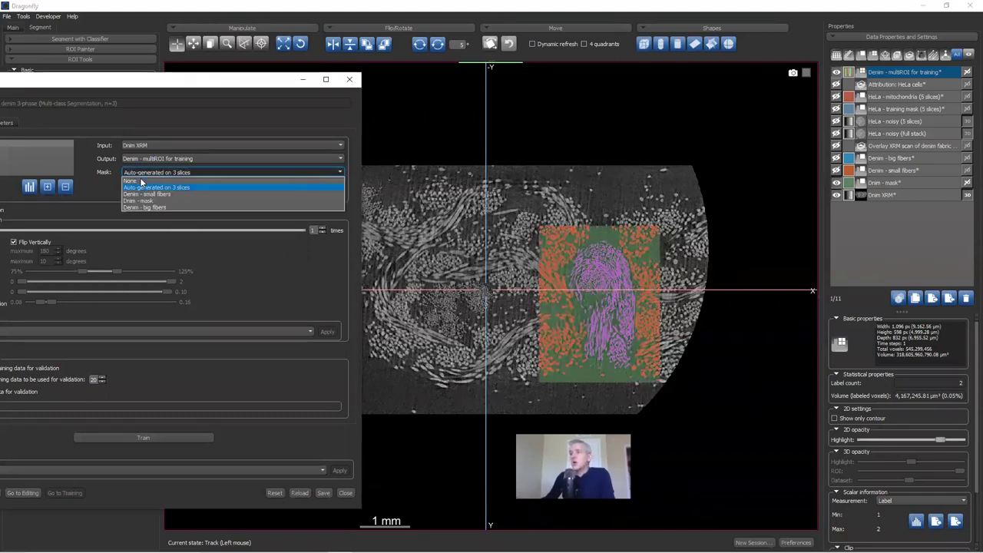
left_click(138, 200)
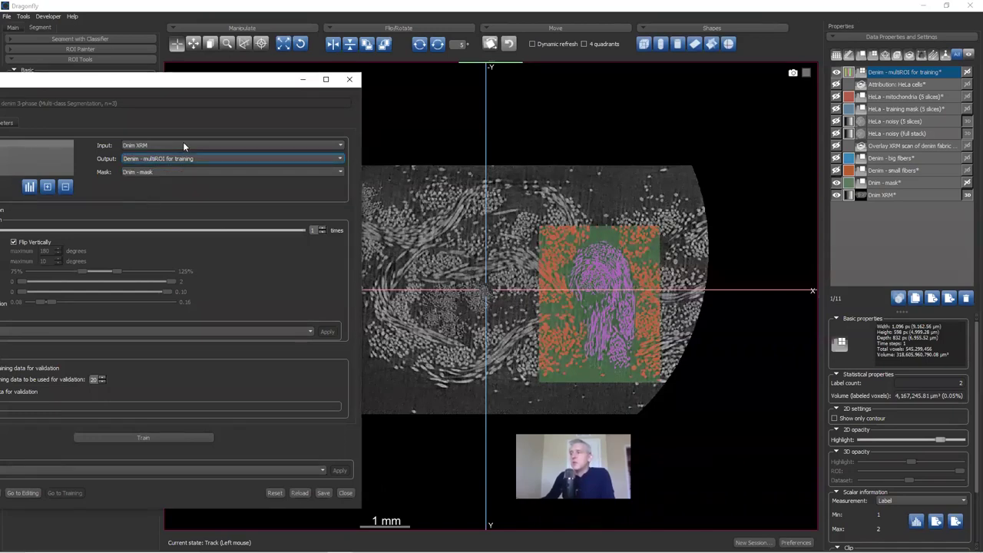
Step: Set data augmentation to 3 times, check the training parameters and start training the denim model
left_click_drag(183, 79, 470, 60)
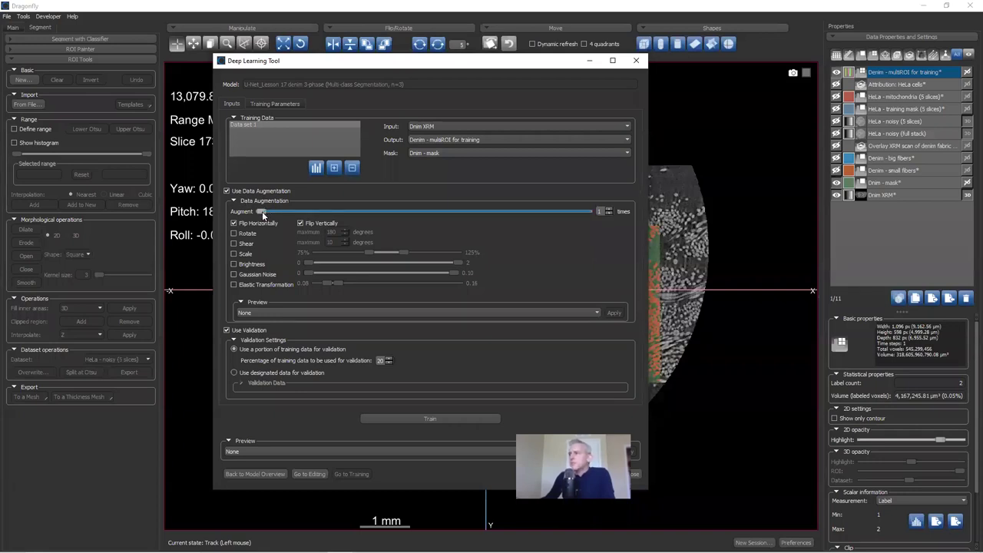
left_click_drag(262, 211, 327, 212)
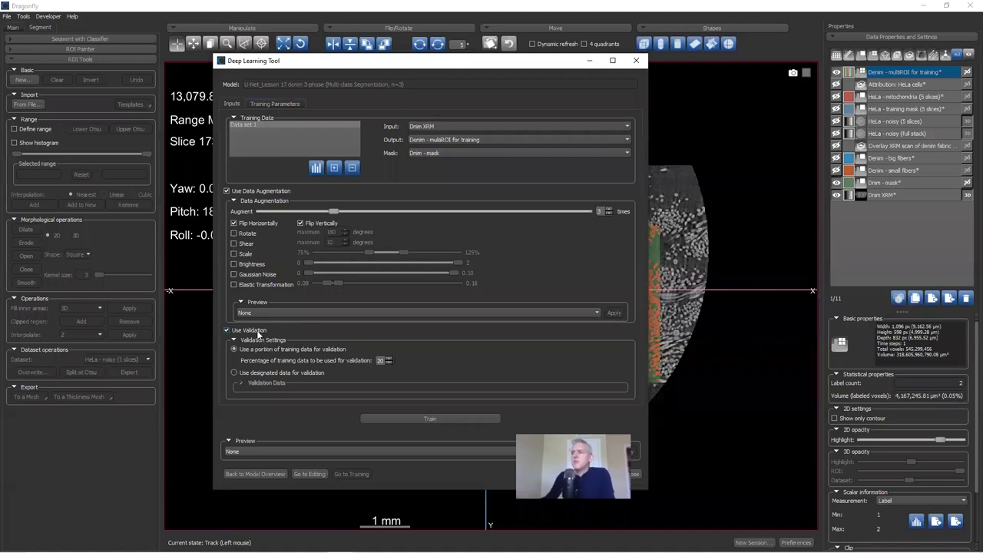
left_click(274, 104)
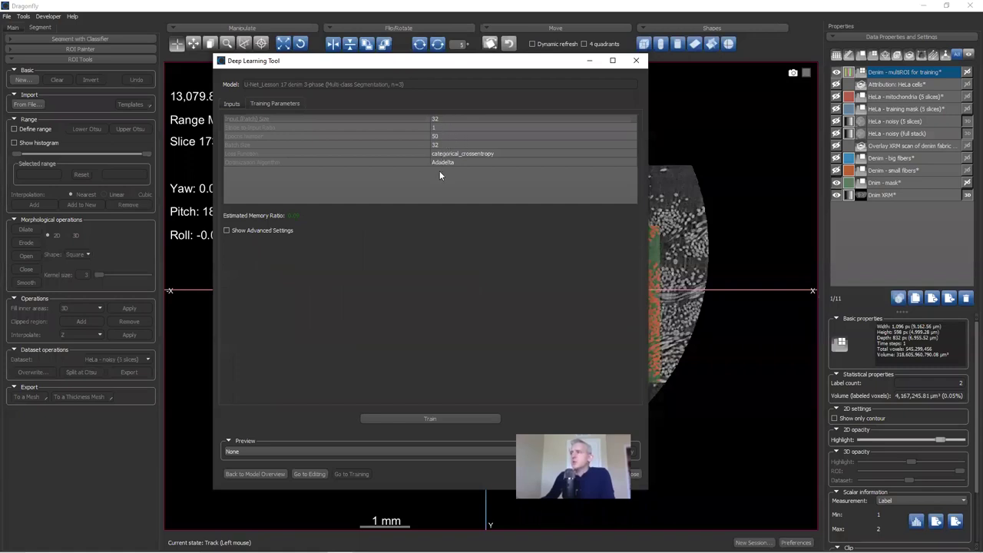
left_click(433, 419)
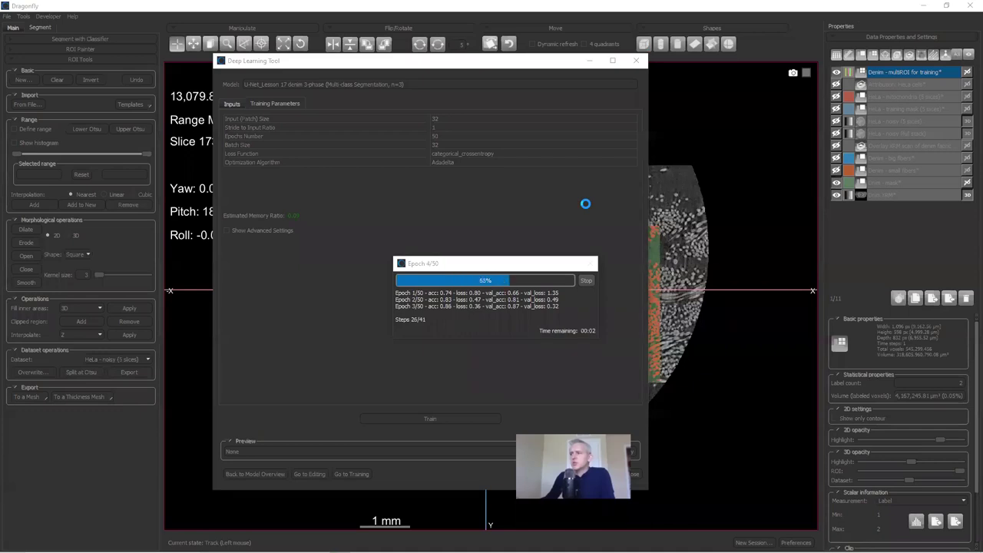
Step: Switch to the Dragonfly Daily Lesson 17 slides in Chrome while the model trains
key("alt+Tab")
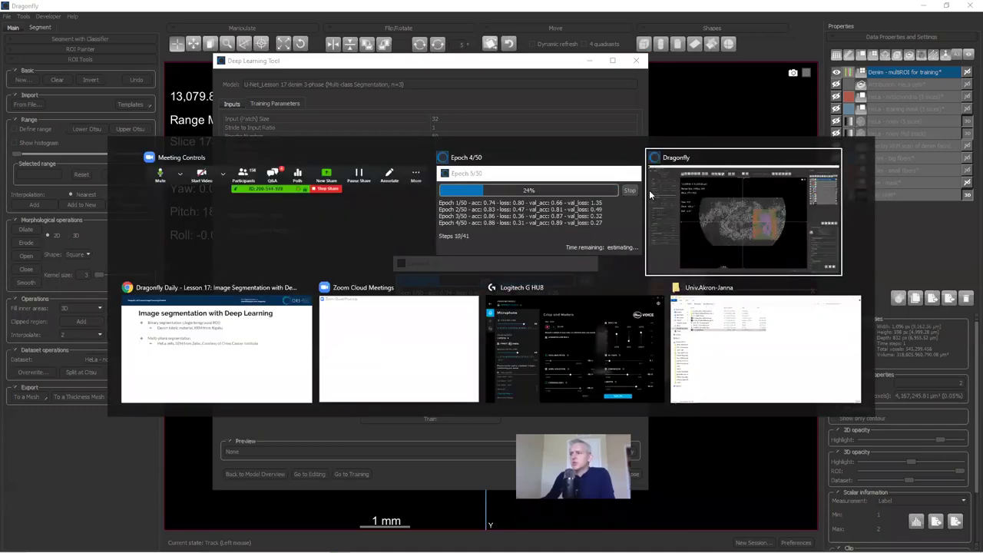
key("alt+Tab")
key("alt+Tab")
key("alt+Tab")
key("alt+Tab")
key("alt+Tab")
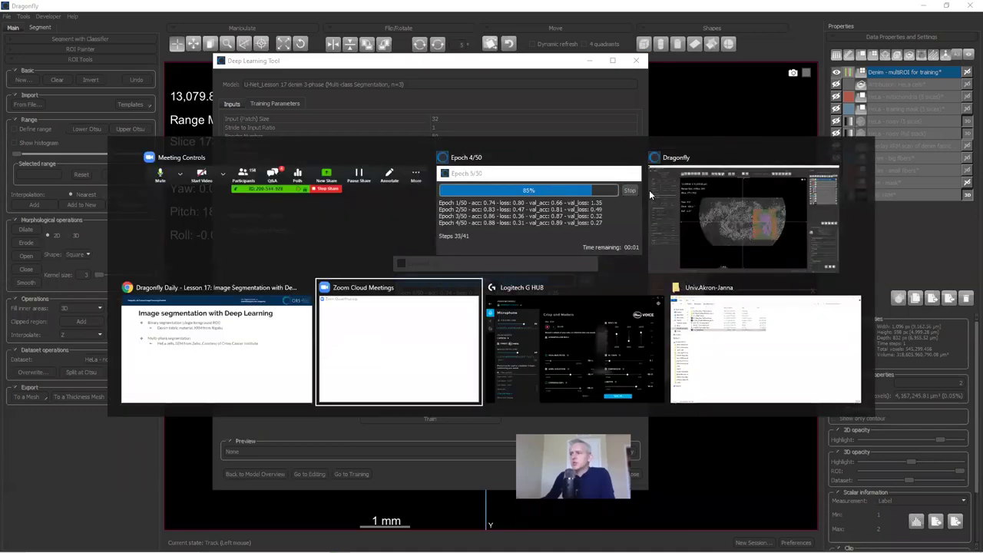
key("alt+Tab")
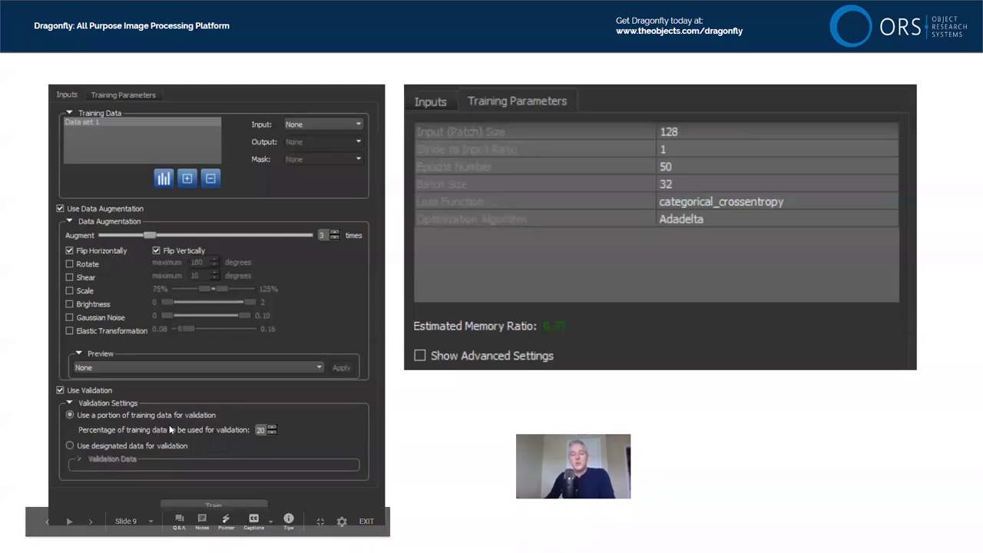
Step: Return to Dragonfly, read the training results through to the final epoch and dismiss them
key("alt+Tab")
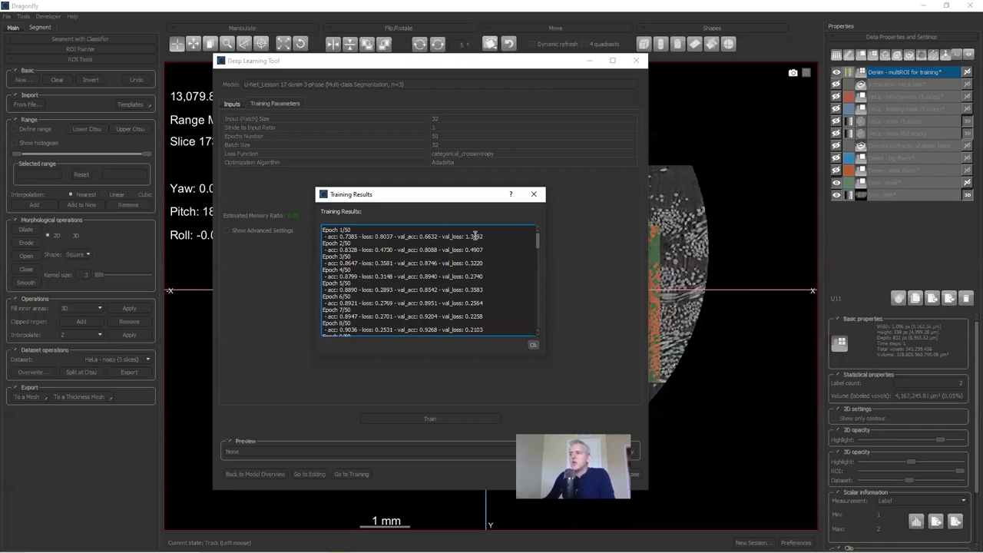
left_click_drag(536, 246, 536, 333)
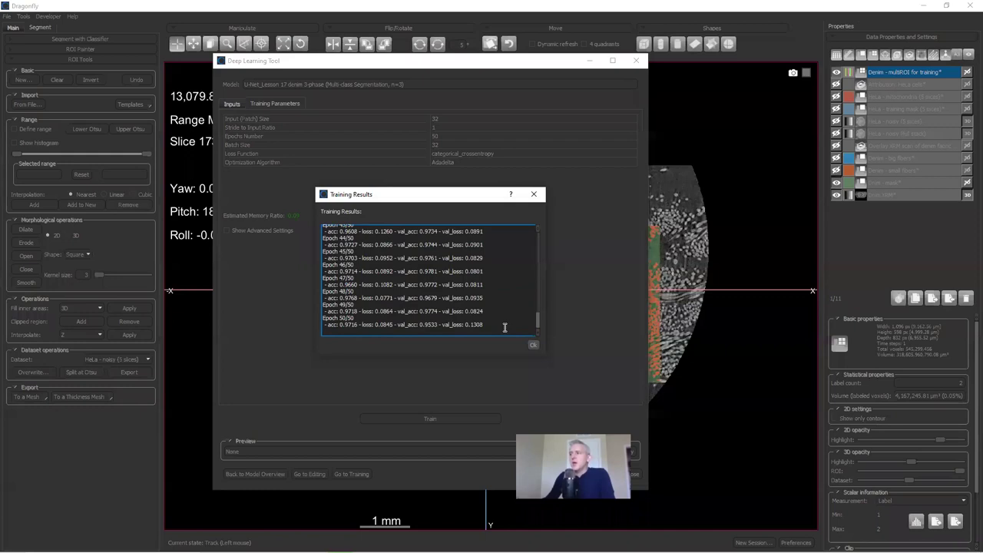
left_click(533, 345)
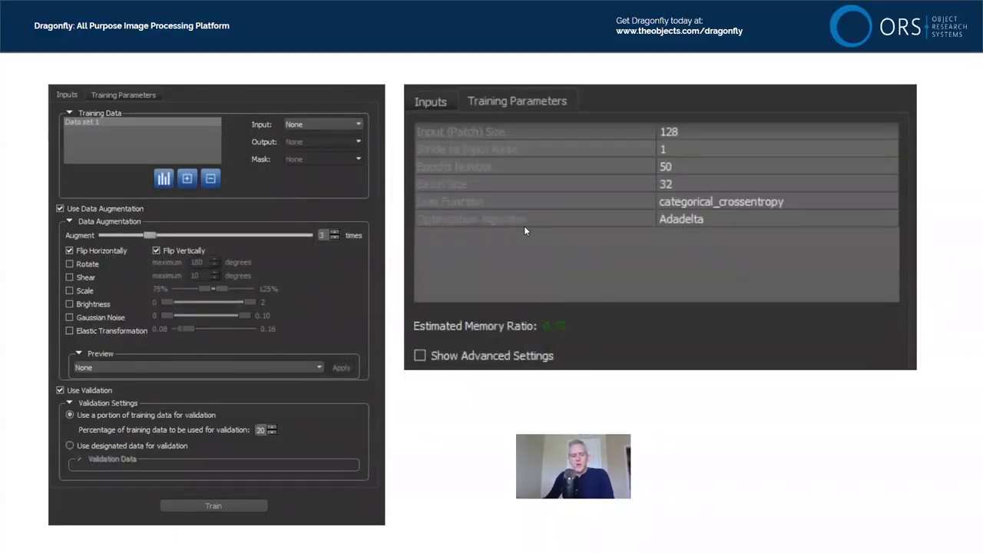
key("alt+Tab")
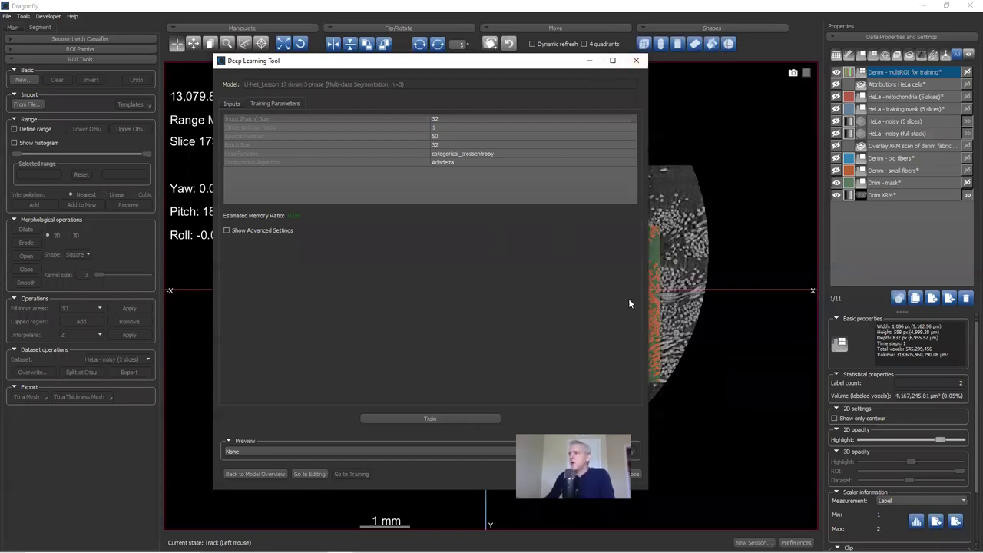
Step: Uncover the denim slice and preview the trained denim model's segmentation on the Dnim XRM dataset
left_click_drag(508, 68, 340, 81)
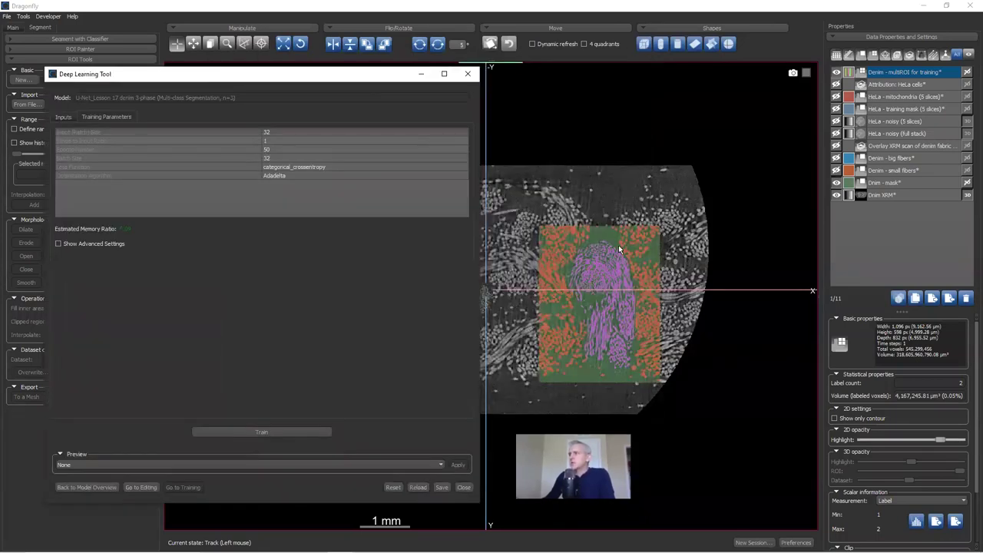
left_click(883, 196)
left_click(128, 466)
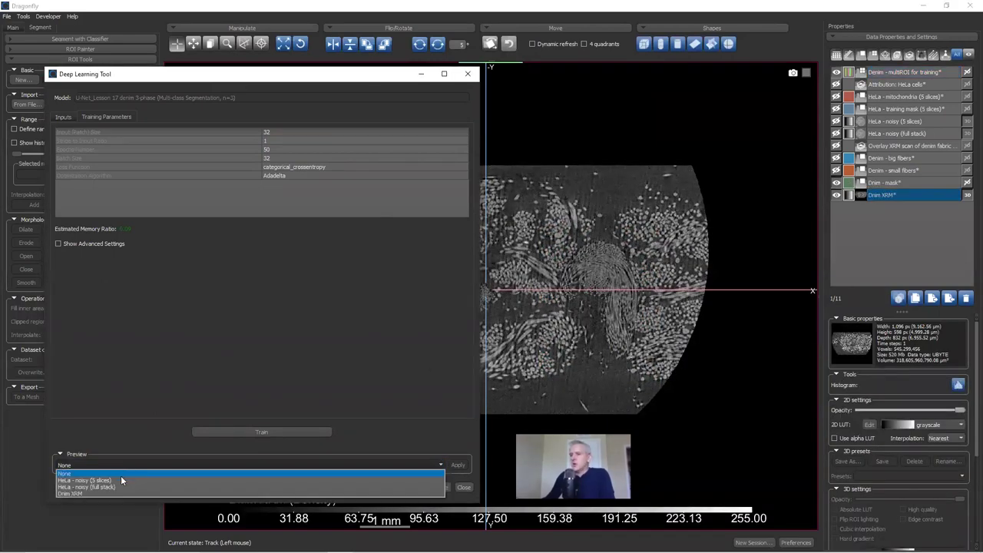
left_click(100, 494)
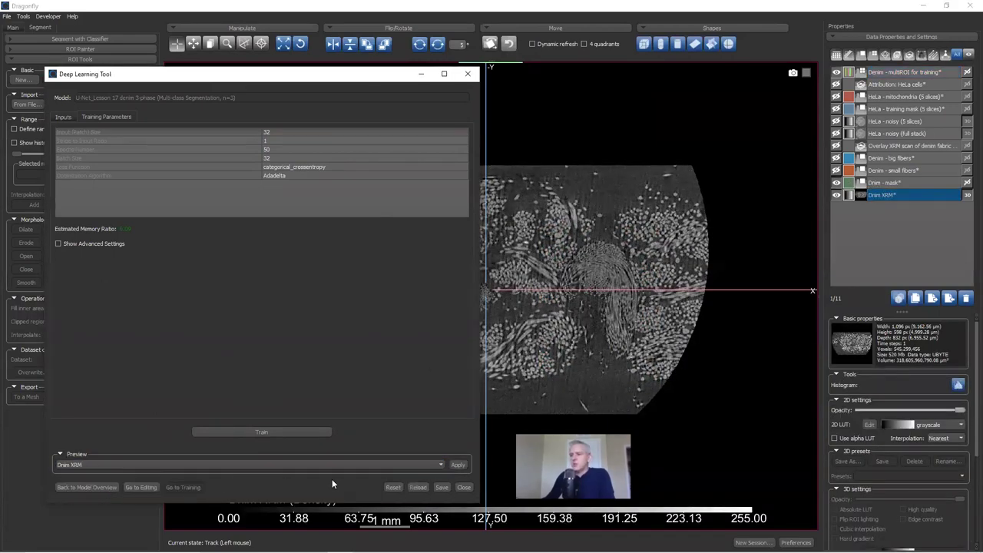
left_click(457, 466)
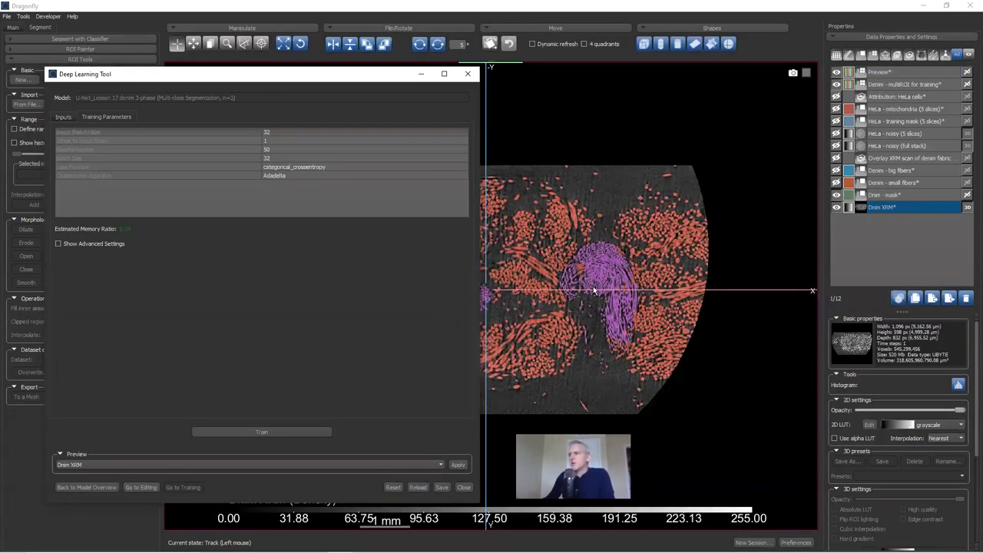
Step: Examine the previewed big and small fiber segmentation on other slices and up close around the small-fiber bundles
scroll(551, 277, "down", 10)
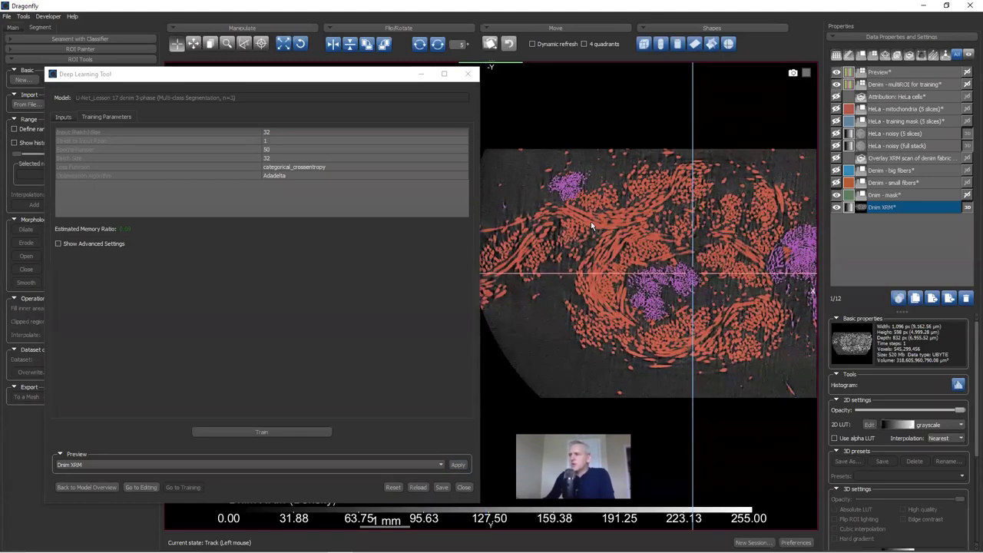
right_click_drag(618, 230, 630, 345)
left_click_drag(643, 321, 650, 362)
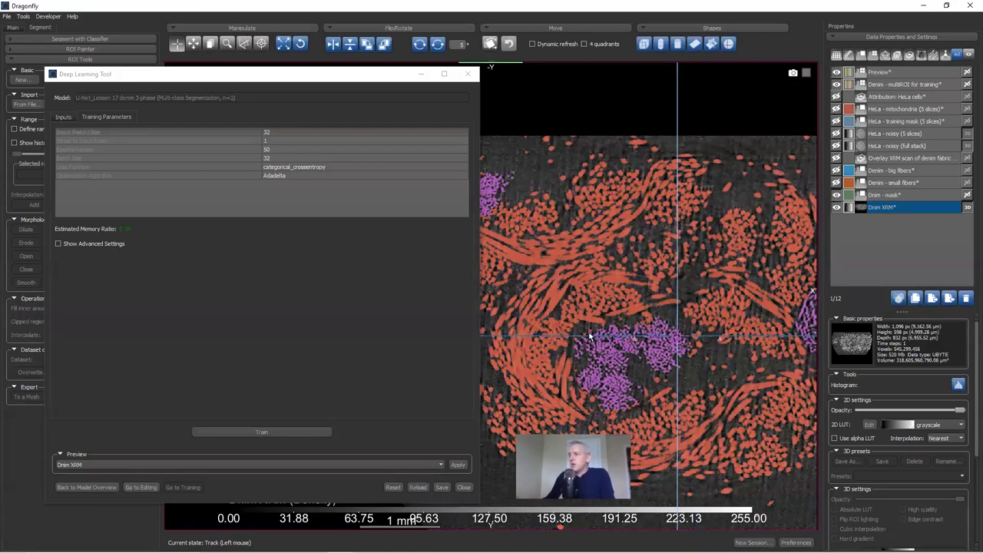
middle_click_drag(592, 342, 492, 338)
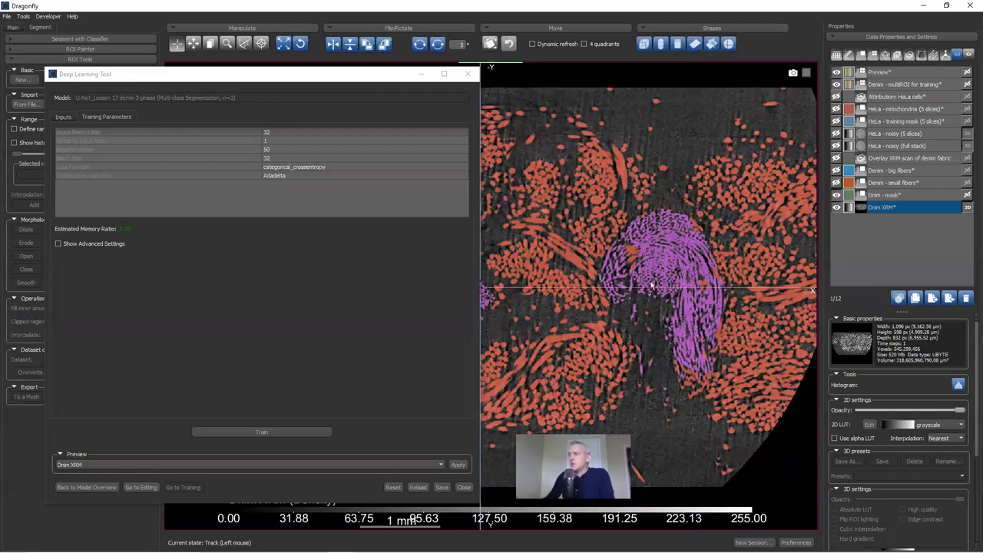
right_click_drag(649, 252, 643, 229)
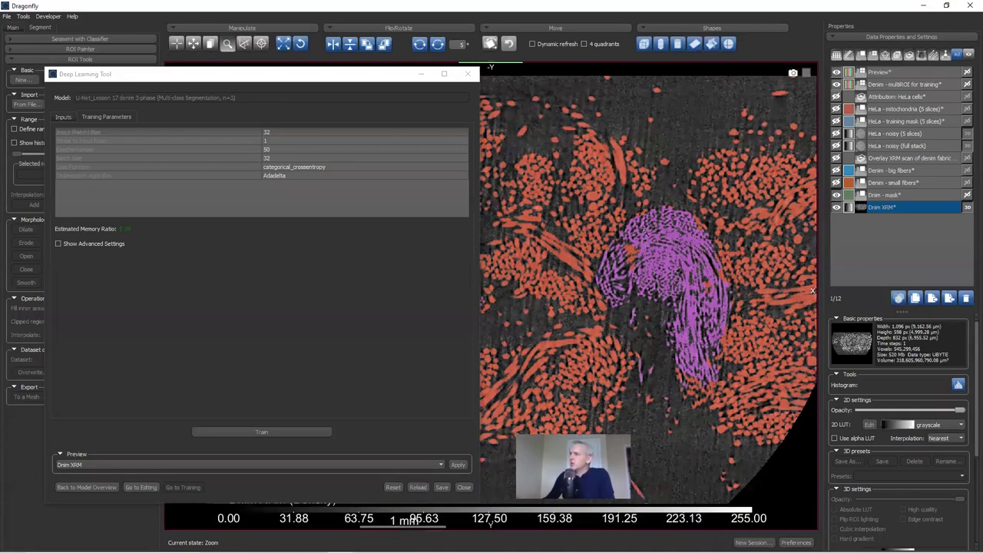
right_click_drag(657, 337, 652, 277)
mouse_move(628, 361)
middle_mouse_down()
mouse_move(615, 261)
mouse_move(635, 241)
middle_mouse_up()
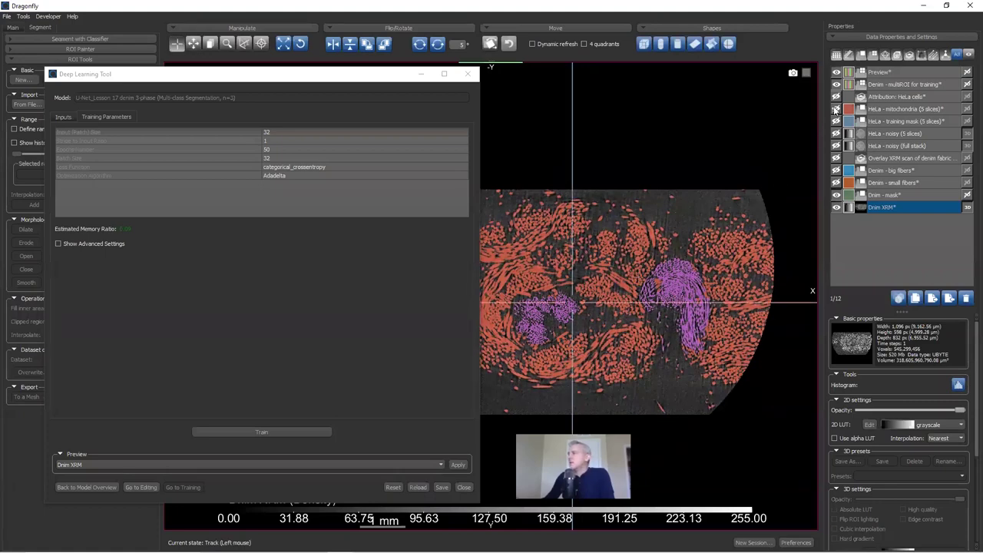
Step: Show the denim attribution overlay briefly, then hide all denim layers and display HeLa - noisy (full stack)
left_click(836, 159)
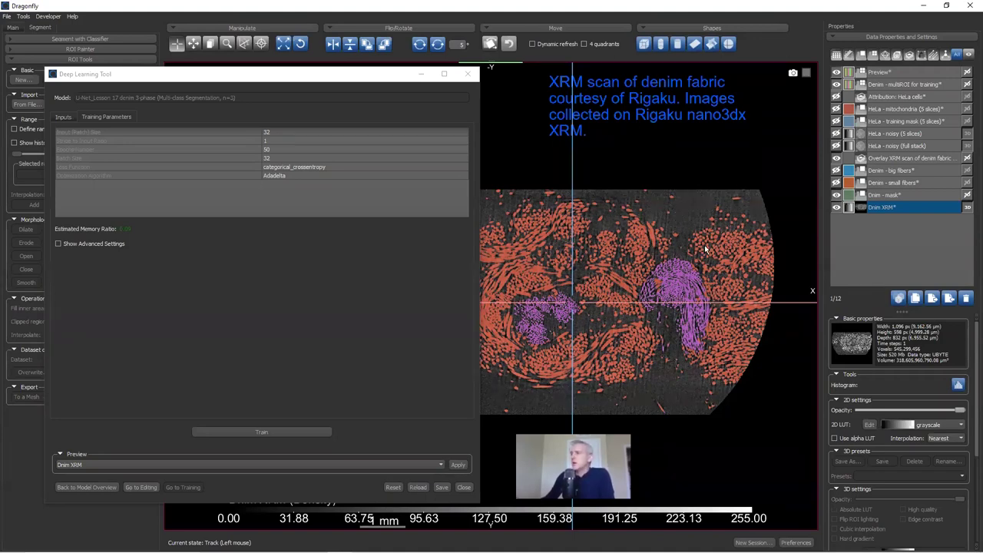
left_click(836, 207)
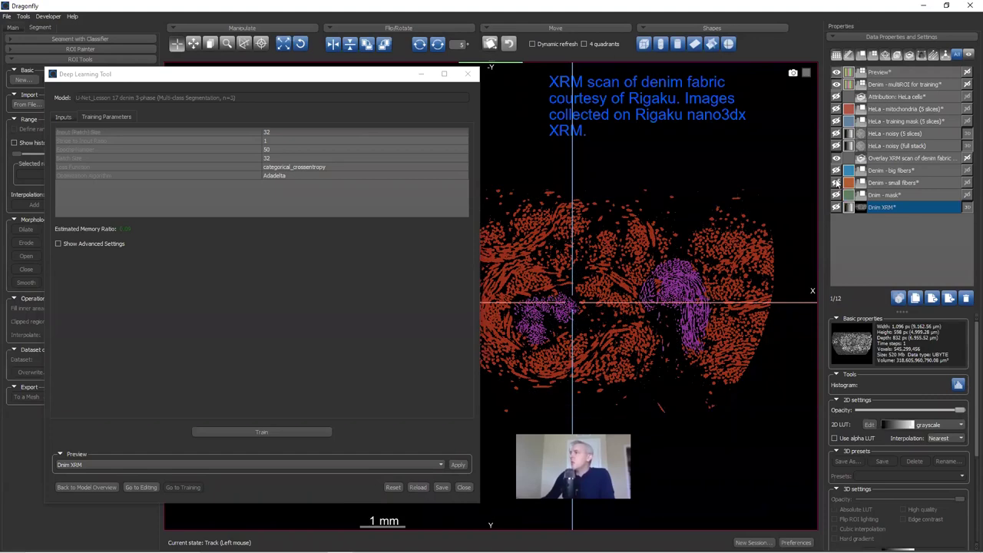
left_click(836, 158)
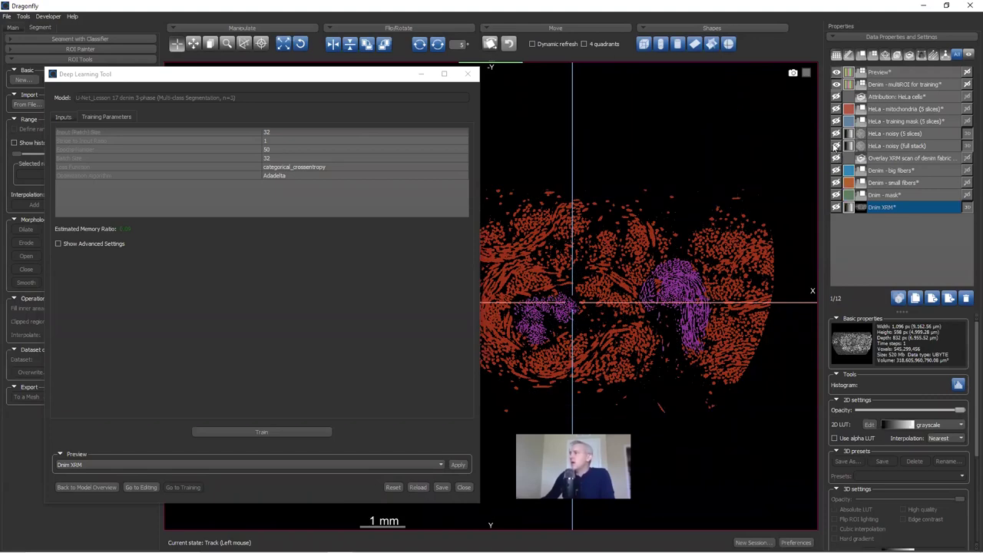
left_click(837, 83)
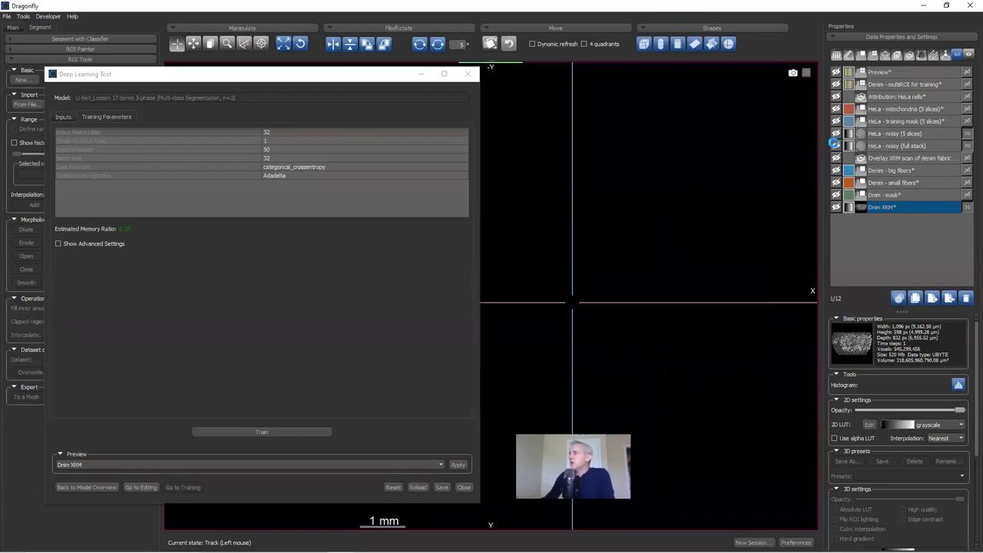
left_click(836, 145)
Step: Save the trained denim model and close the Deep Learning Tool
left_click(441, 486)
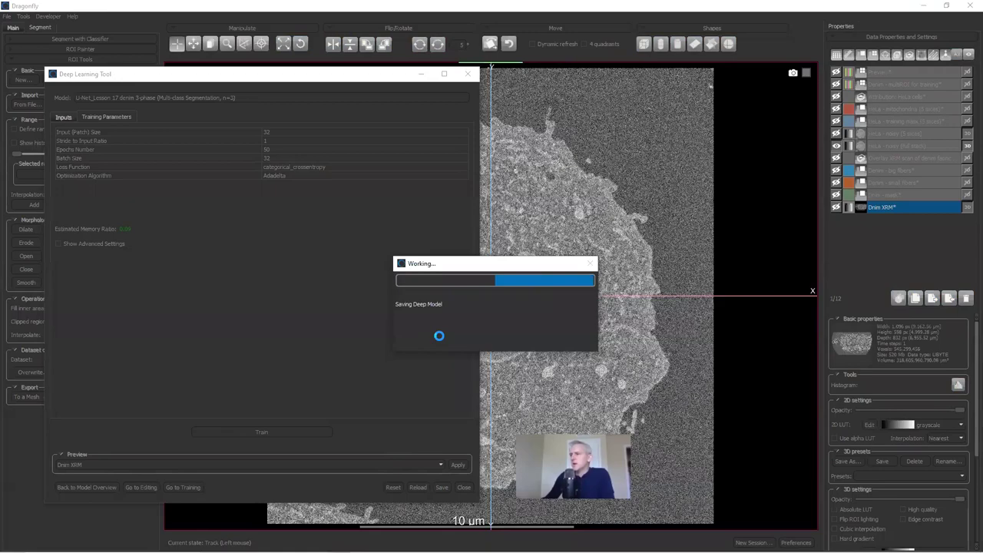
left_click(469, 75)
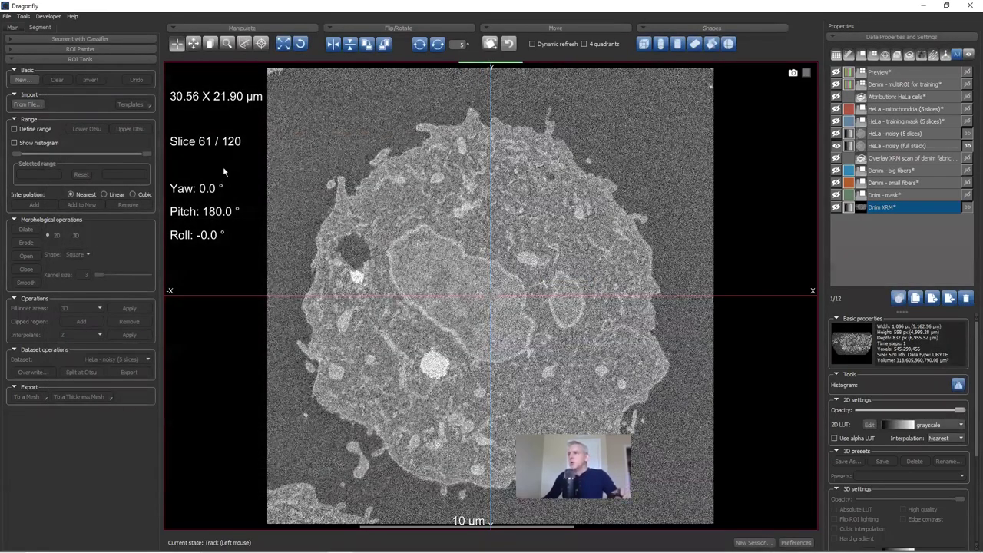
Step: Browse the full HeLa stack, then display HeLa - noisy (5 slices) in its place and look through its slices
left_click_drag(212, 141, 244, 282)
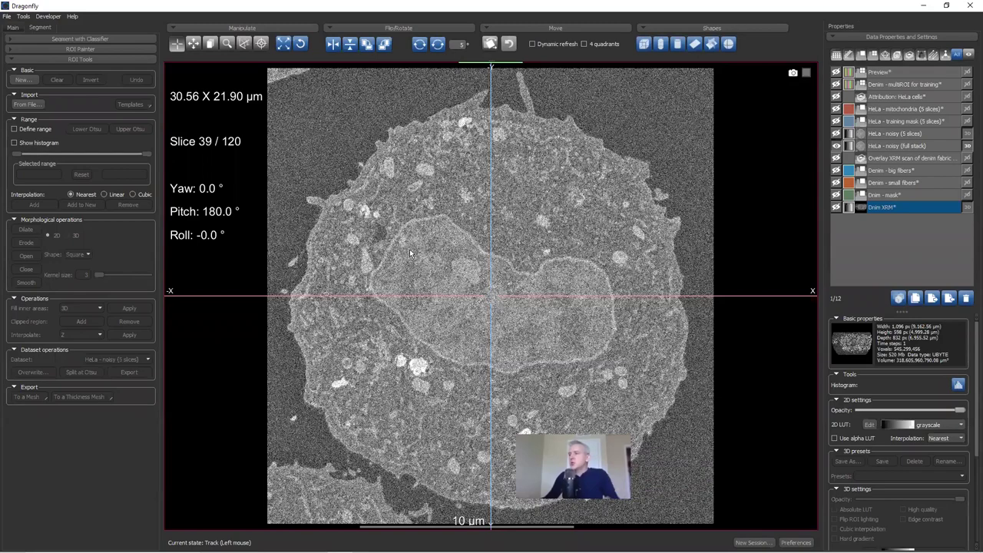
left_click(836, 145)
left_click(836, 133)
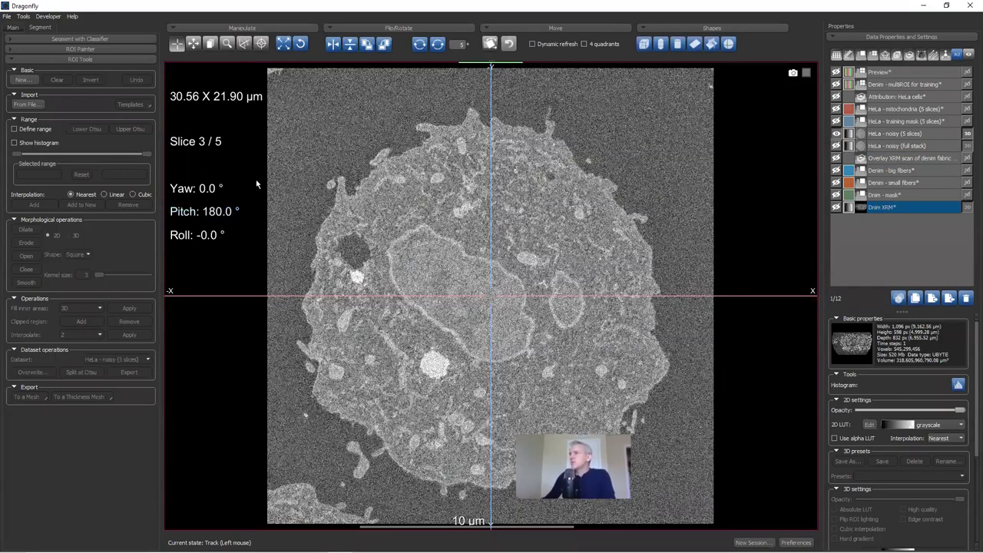
scroll(347, 183, "up", 2)
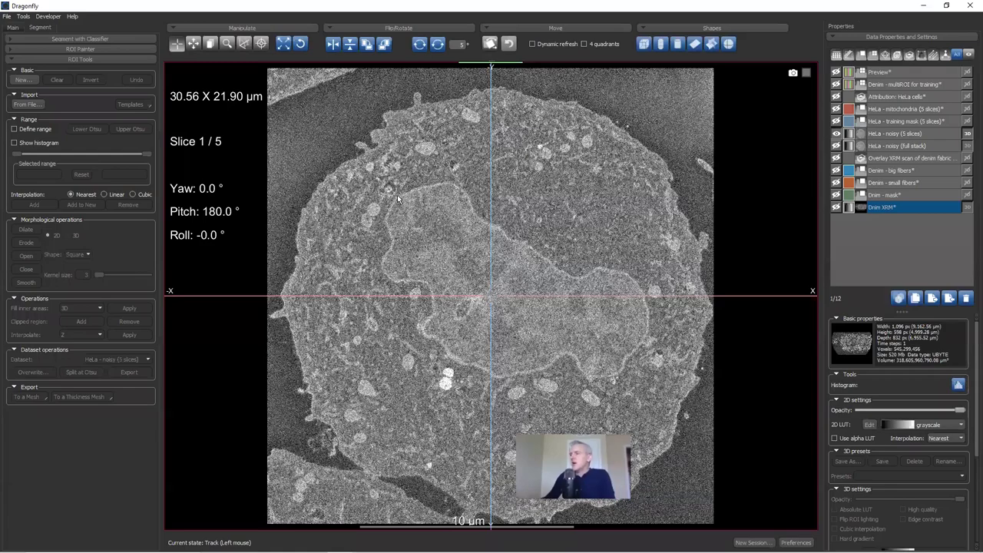
scroll(397, 195, "down", 3)
scroll(397, 194, "down", 1)
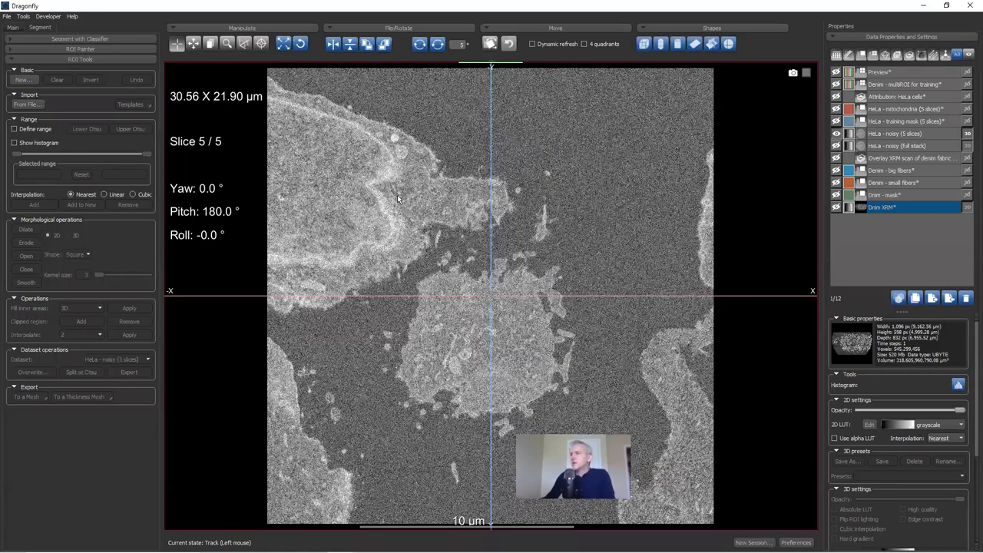
scroll(455, 296, "up", 1)
scroll(455, 296, "up", 3)
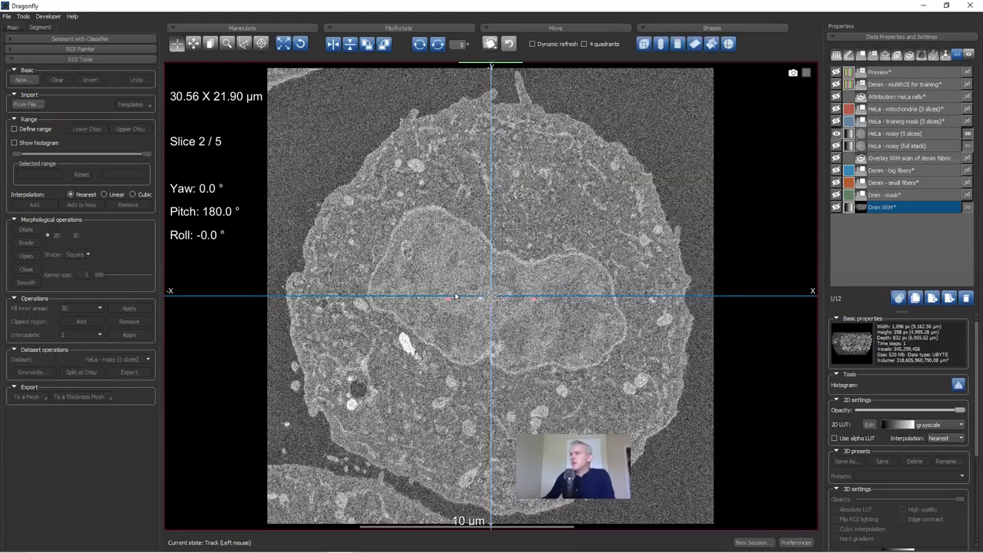
Step: Overlay the HeLa - mitochondria (5 slices) labels on the noisy slices and try out their 2D highlight opacity
left_click(836, 109)
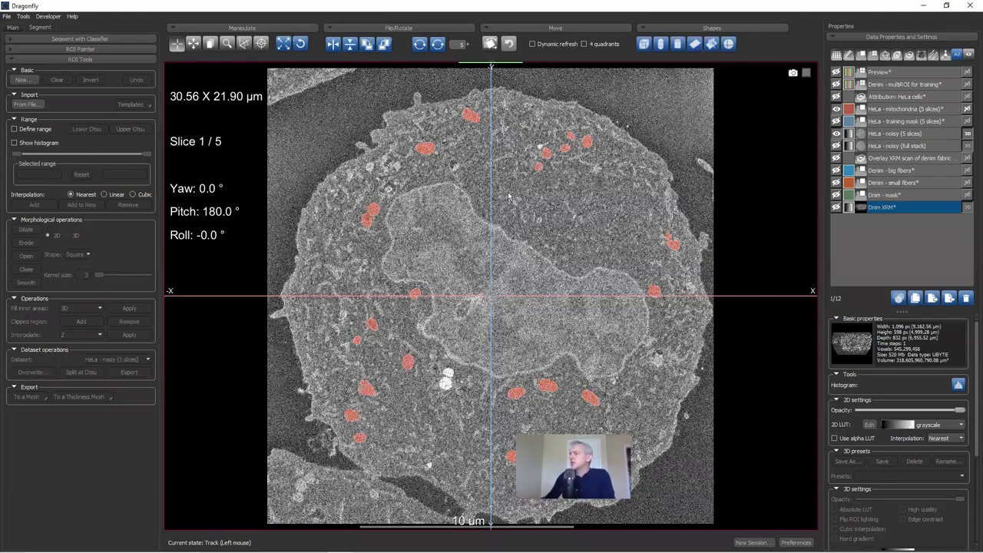
scroll(400, 163, "up", 3, "ctrl")
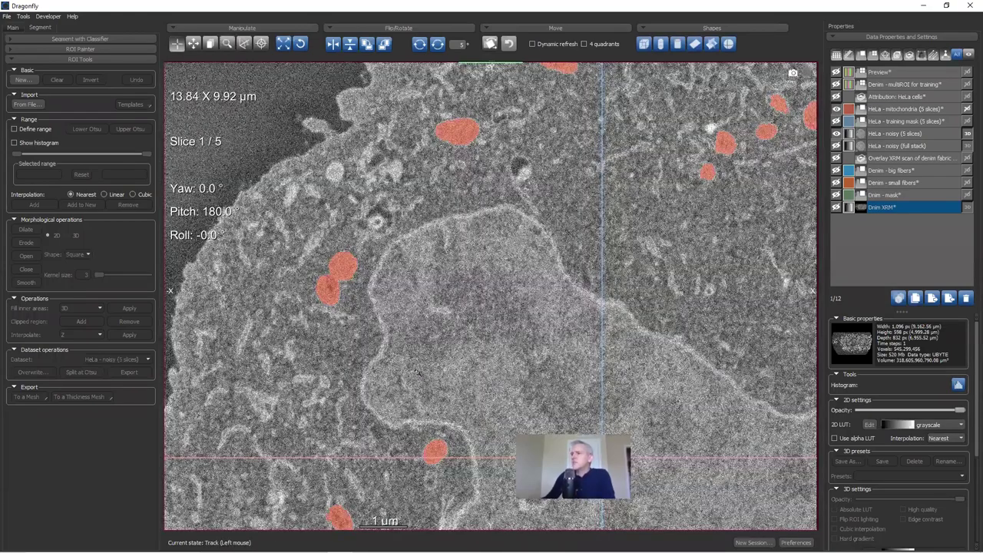
scroll(406, 323, "down", 1)
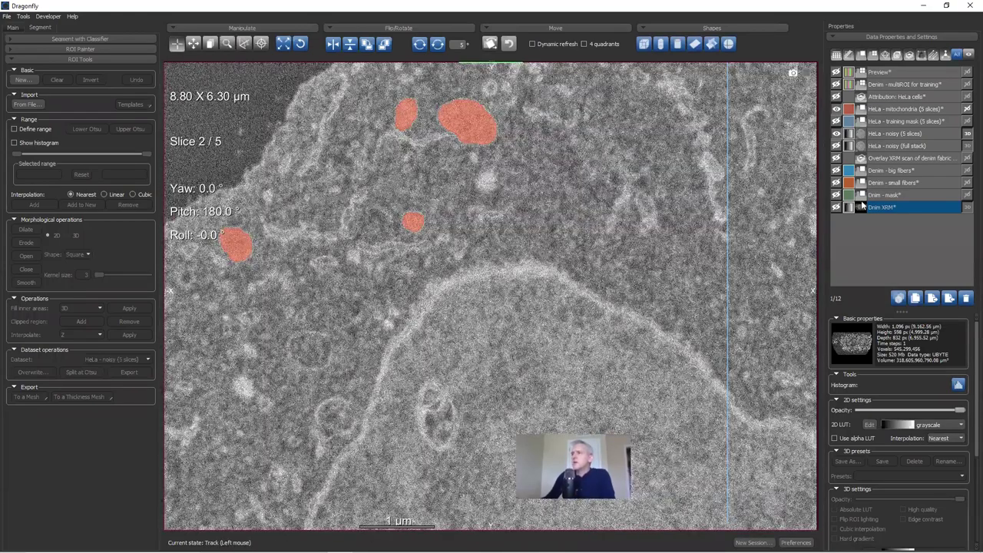
left_click(902, 108)
mouse_move(925, 464)
left_mouse_down()
mouse_move(808, 473)
mouse_move(960, 463)
mouse_move(770, 470)
mouse_move(938, 458)
left_mouse_up()
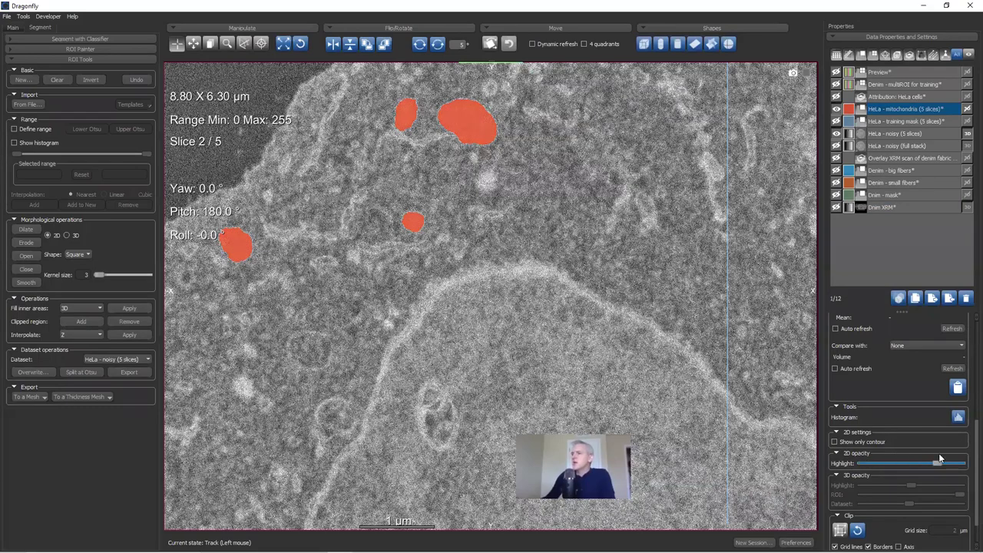
Step: Examine which mitochondria are labelled across the HeLa - noisy (5 slices) dataset
scroll(581, 343, "down", 2)
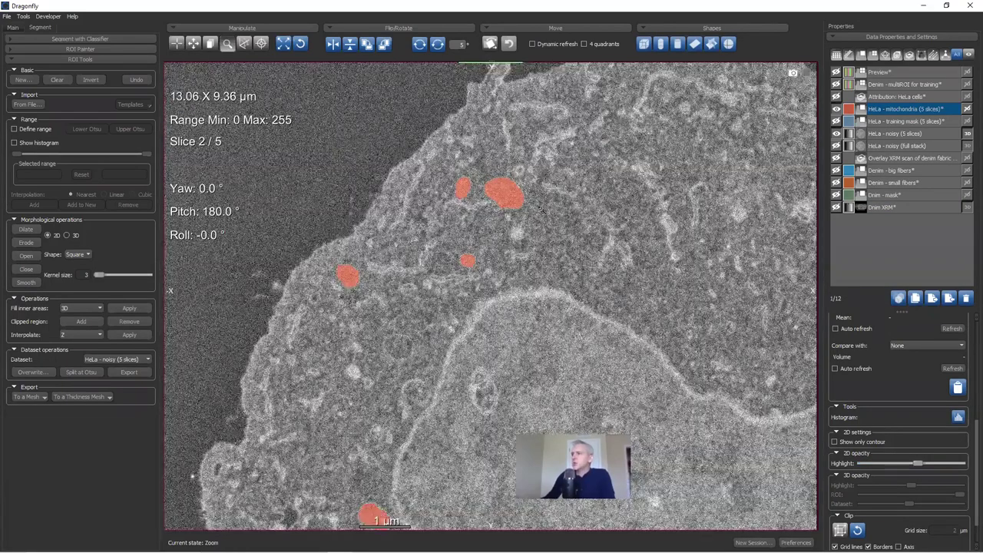
scroll(526, 263, "down", 4)
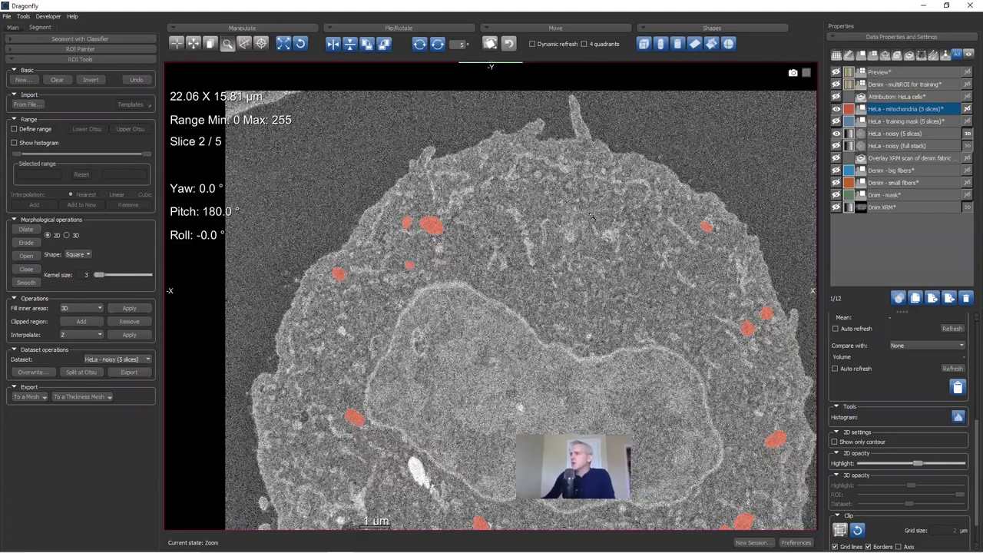
middle_click_drag(589, 260, 545, 210)
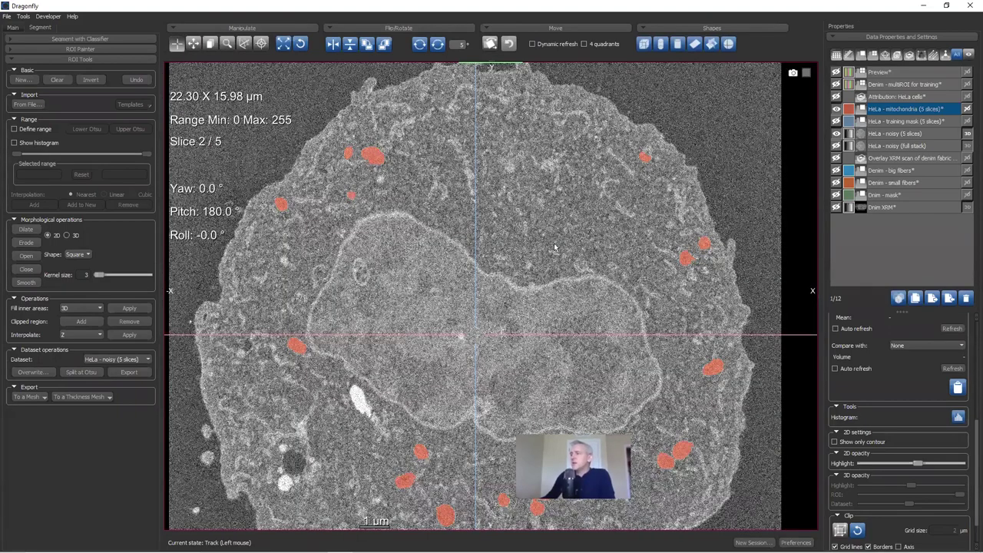
scroll(691, 224, "up", 1)
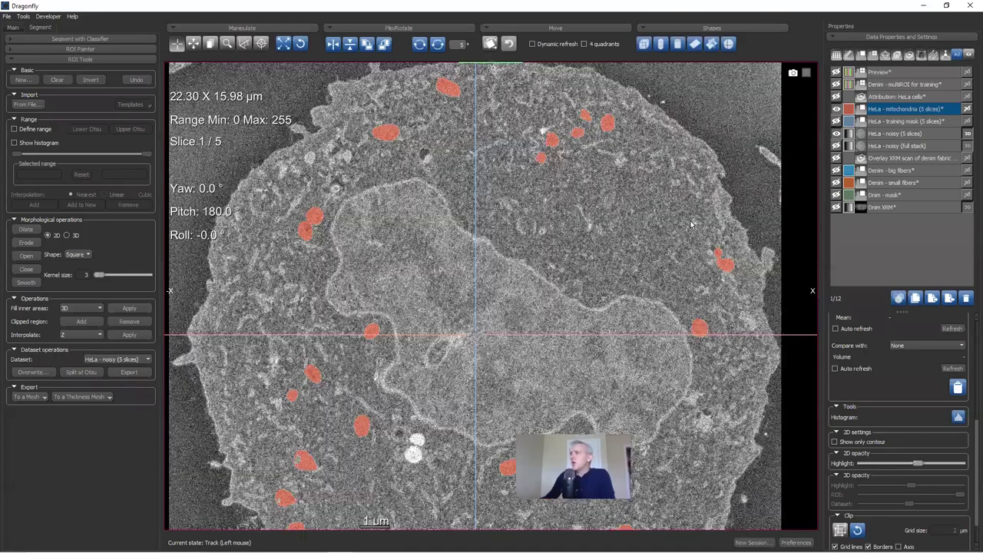
scroll(690, 224, "down", 1)
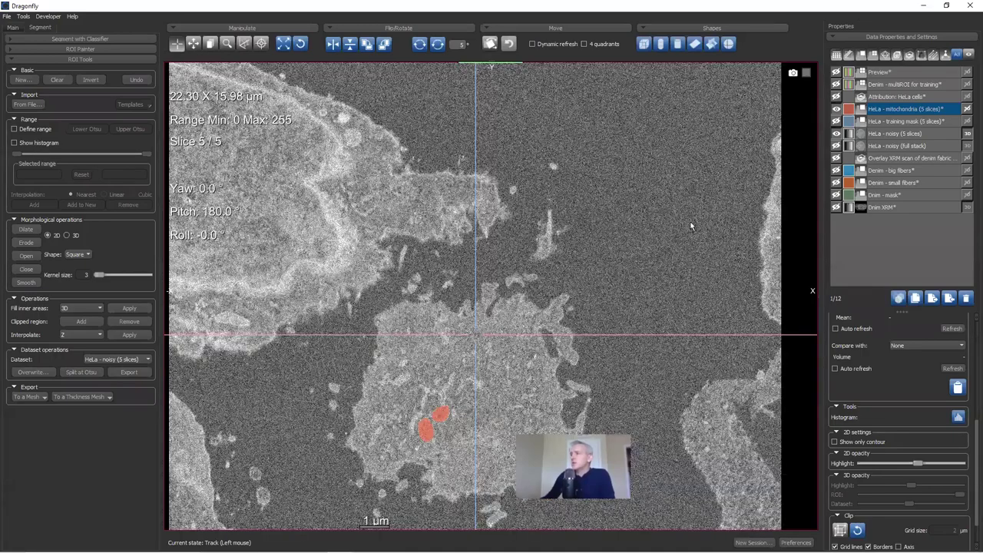
Step: Show HeLa - training mask (5 slices) over the whole cell and check its coverage of the mitochondria labels on several slices
right_click_drag(606, 307, 606, 235)
left_click(837, 121)
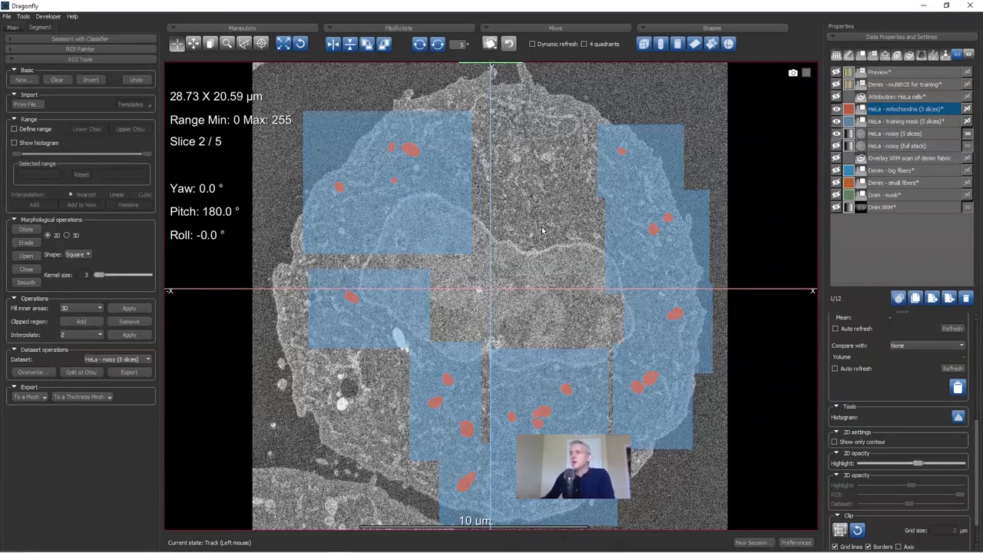
scroll(543, 230, "down", 1)
scroll(543, 230, "down", 1)
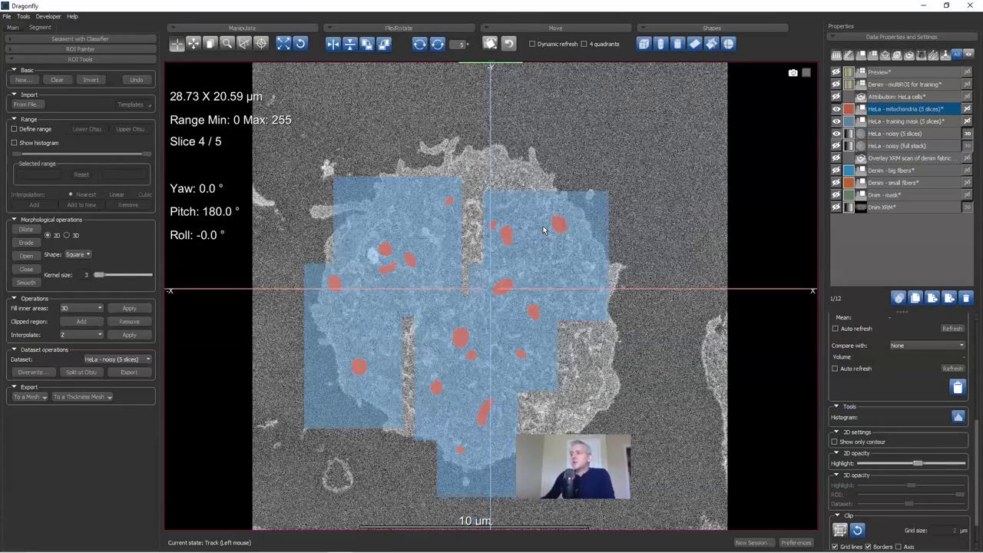
scroll(543, 229, "up", 3)
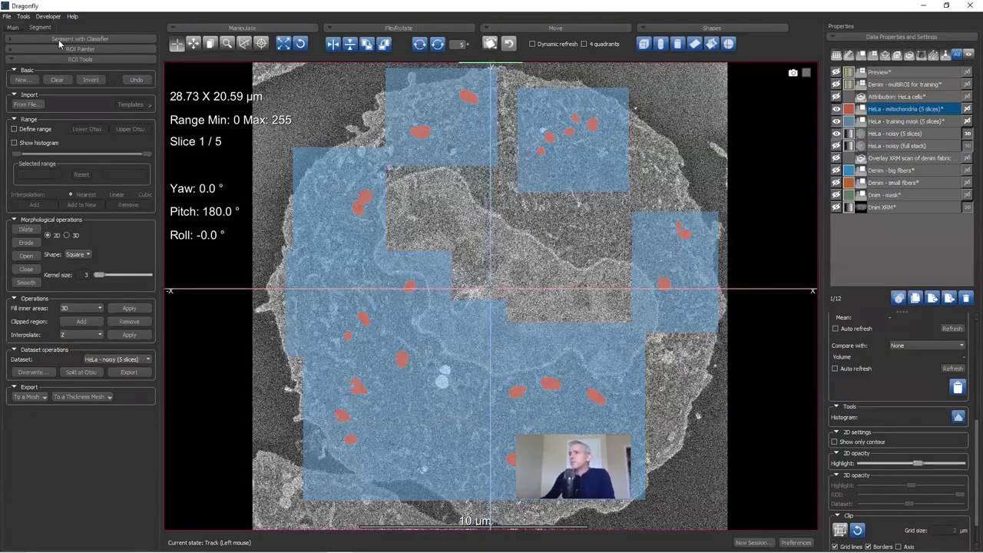
Step: Generate a new U-Net model of type Binary segmentation in the Deep Learning Tool
left_click(25, 17)
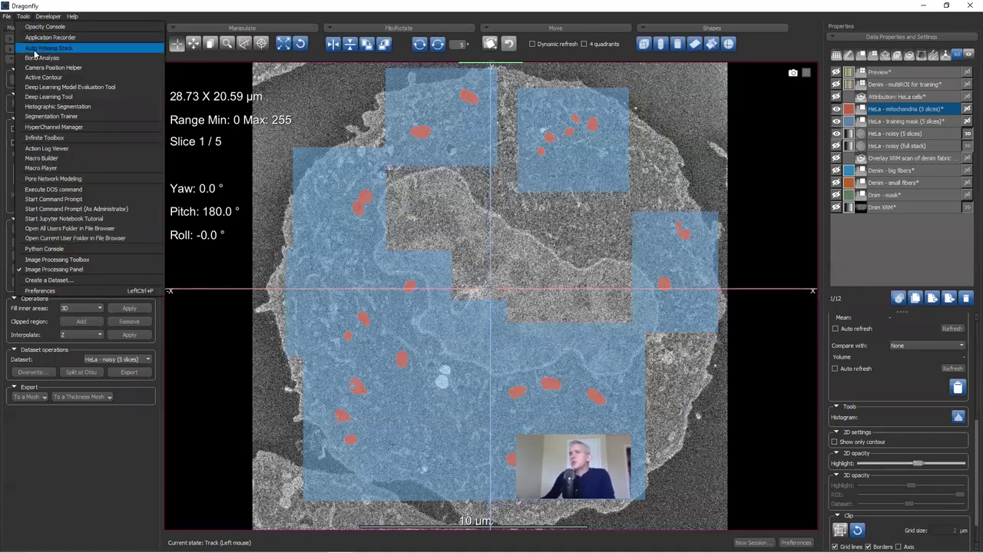
left_click(43, 96)
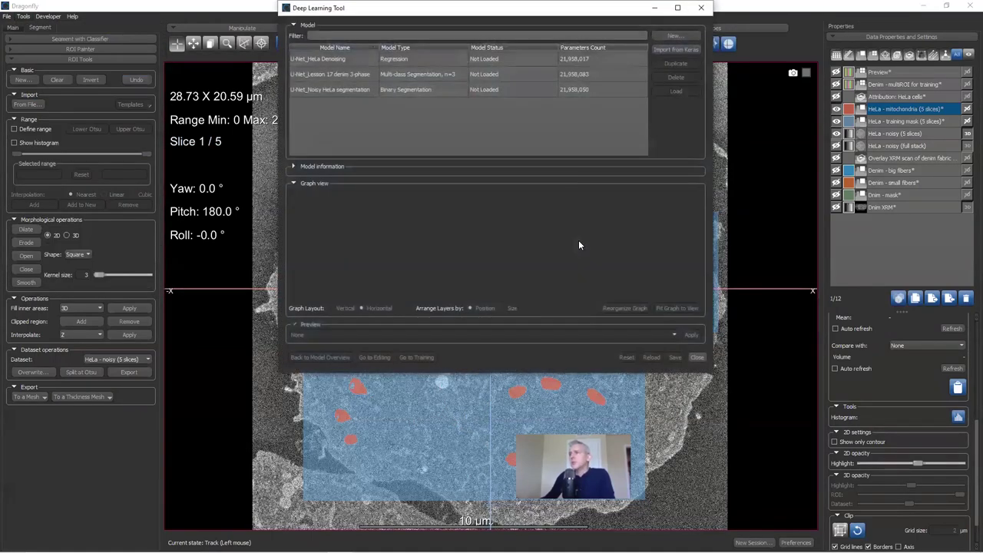
left_click(676, 38)
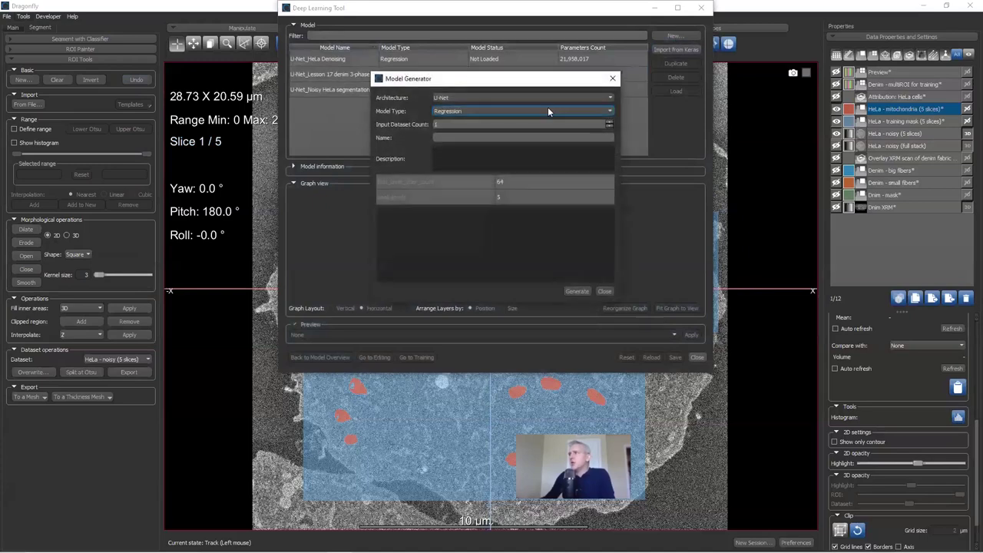
left_click(464, 112)
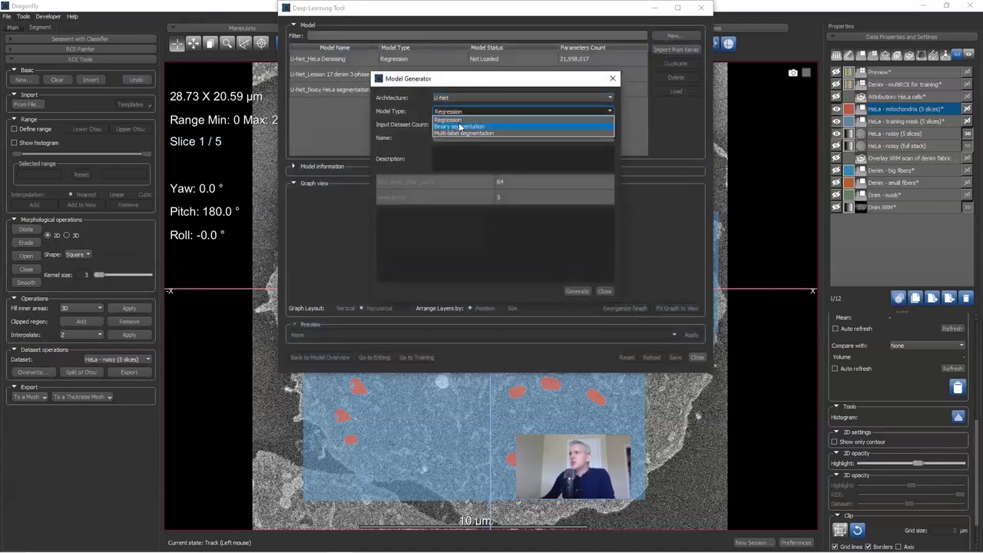
left_click(460, 126)
left_click(583, 293)
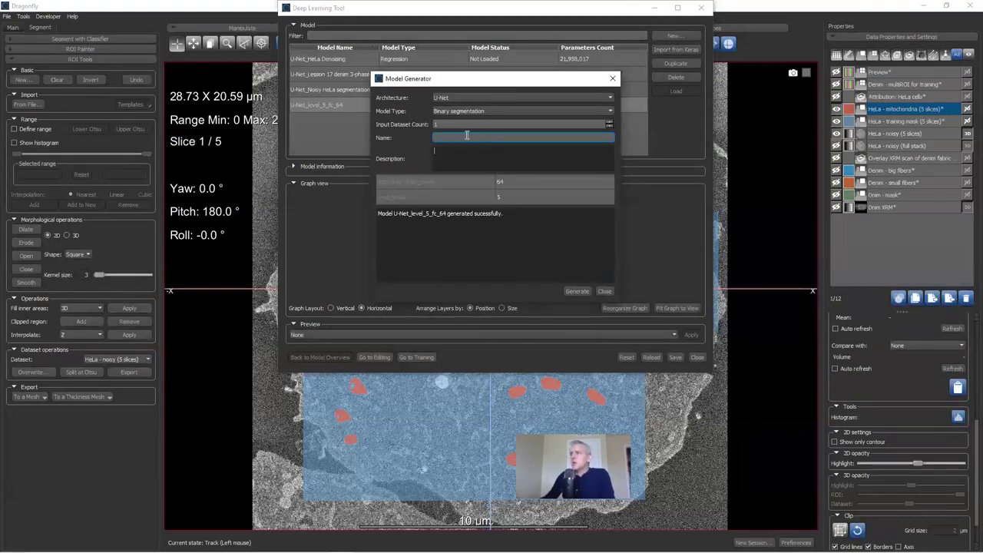
left_click(603, 292)
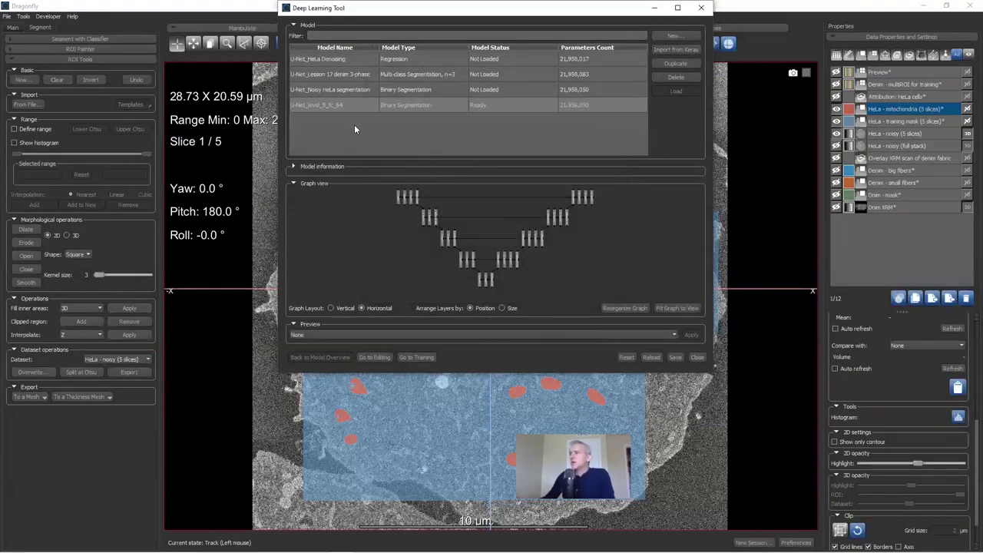
Step: Rename the newly generated binary segmentation model as U-NetLesson 17 mito from noisy HeLa
left_click(345, 89)
left_click(360, 107)
left_click(332, 108)
left_click(308, 106)
key("shift+End")
type("Lesson")
type(" 1")
type("7d")
type("ito F")
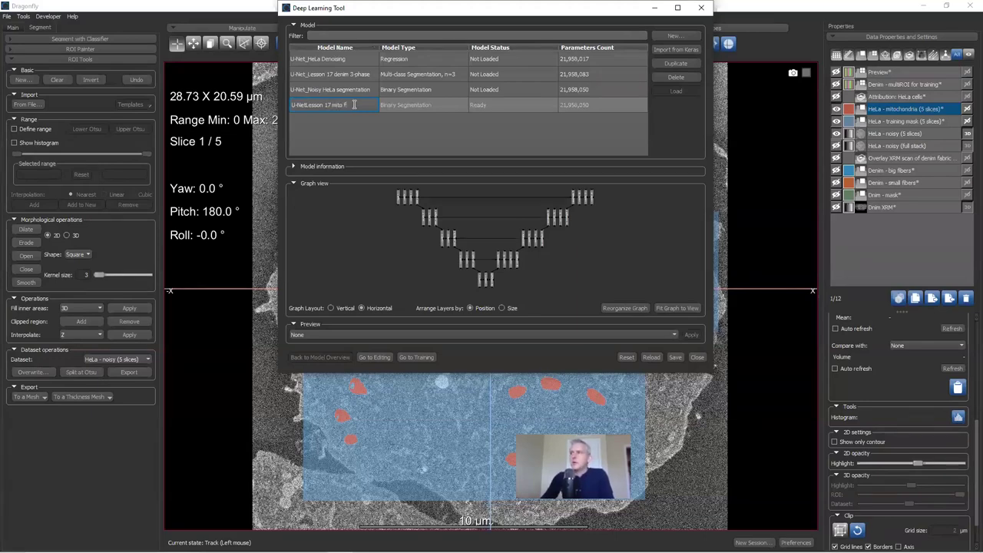
type("rom noisy HeLa")
key("Return")
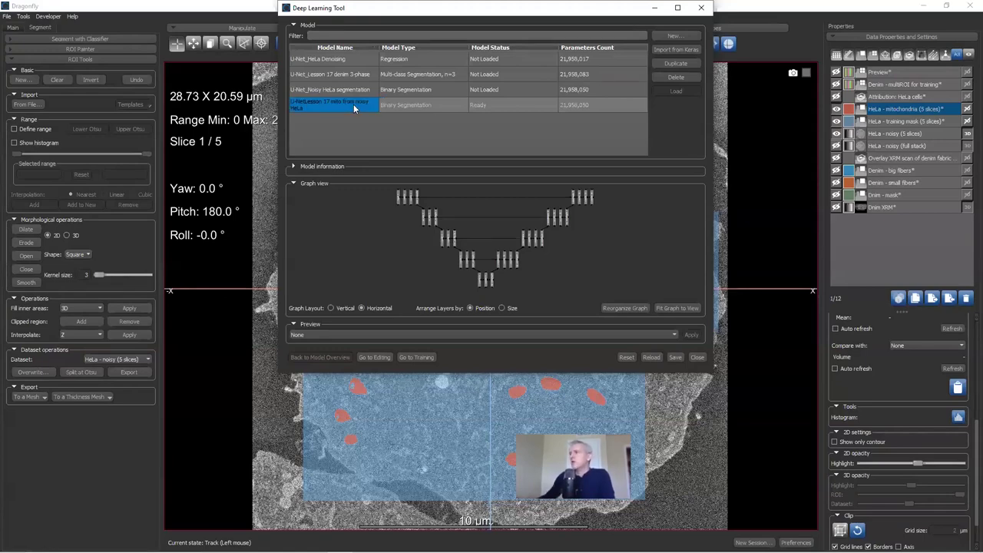
Step: Set the training input to HeLa - noisy (5 slices), output to HeLa - mitochondria (5 slices), mask to HeLa - training mask (5 slices), and augmentation to 3 times
left_click(416, 356)
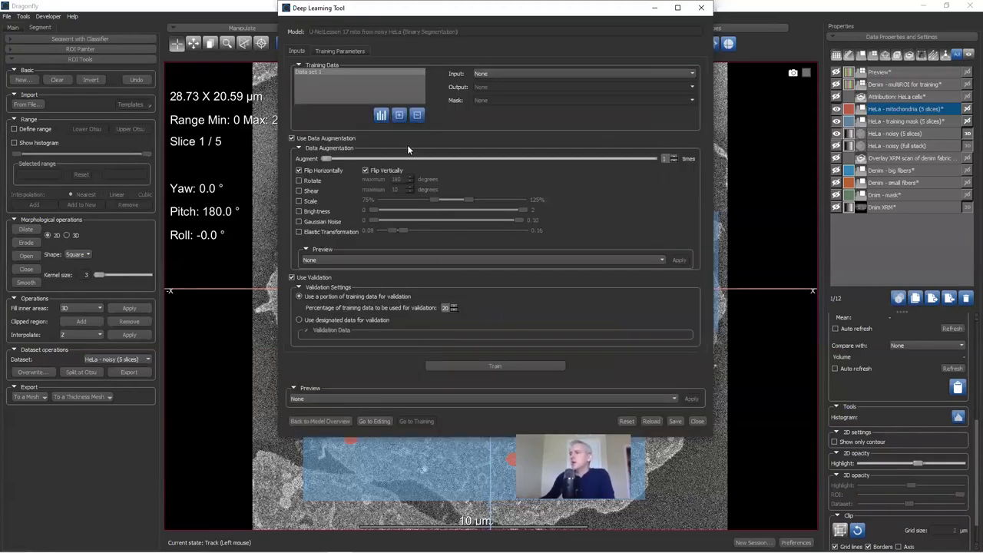
left_click(492, 75)
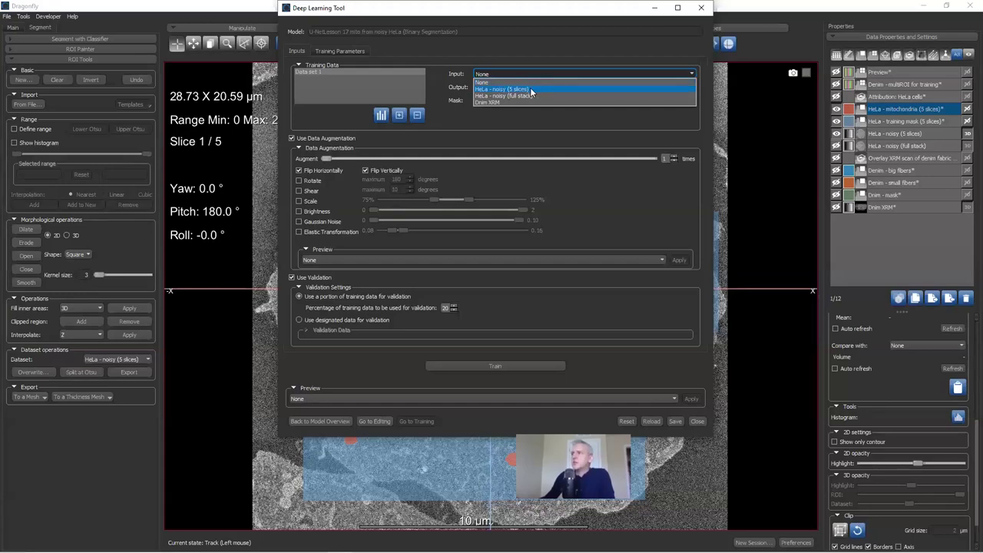
left_click(530, 90)
left_click(513, 86)
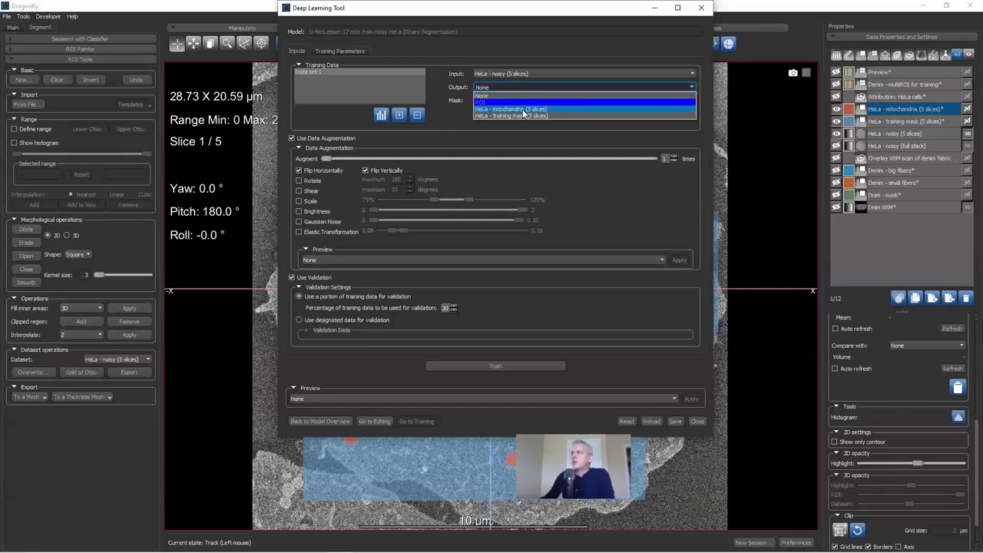
left_click(524, 110)
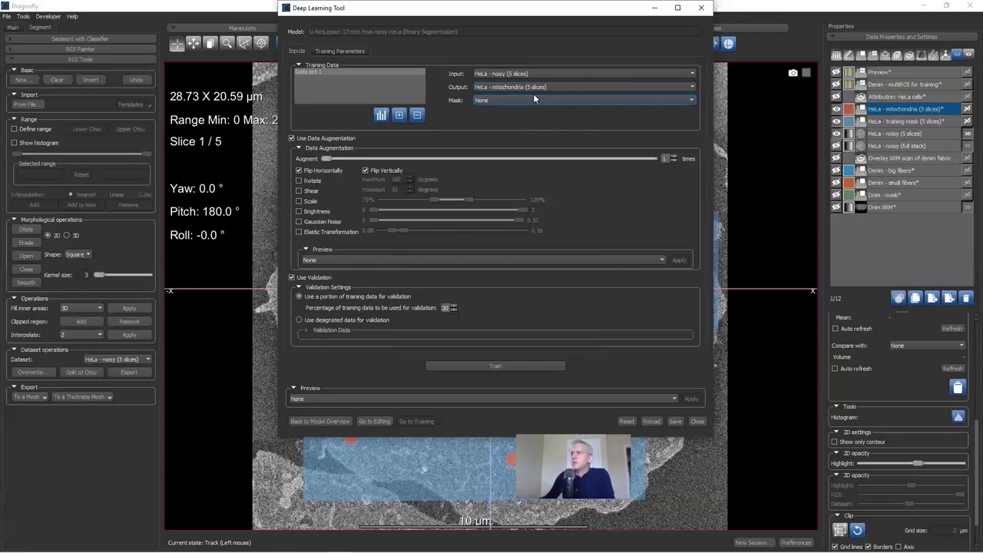
left_click(526, 100)
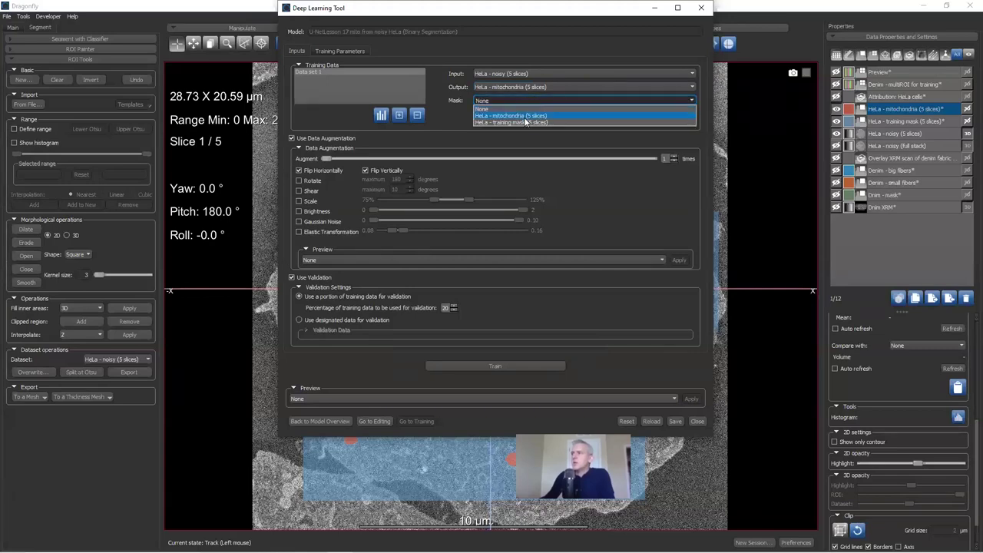
left_click(527, 122)
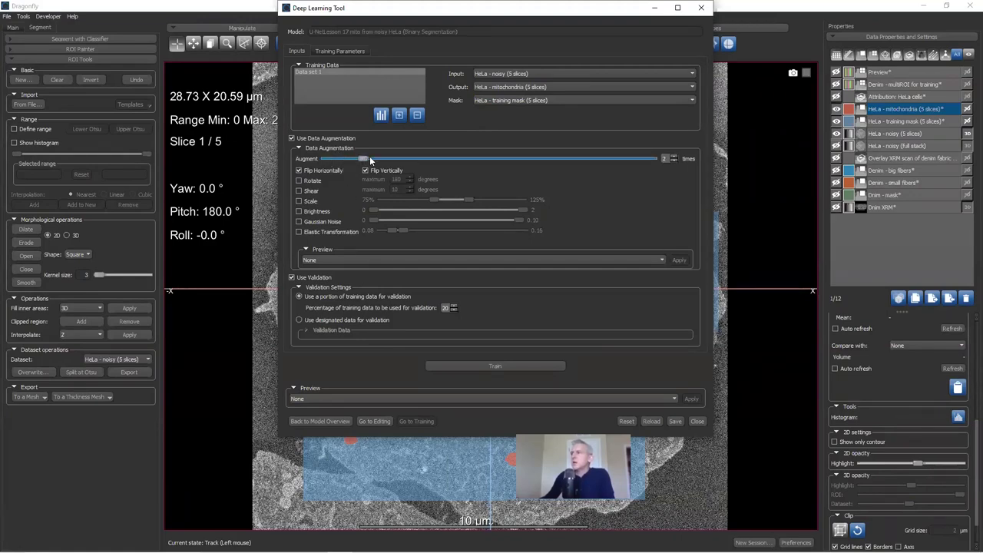
Step: Bring up the training parameters beside an enlarged slice view and hide the HeLa mitochondria and training mask overlays
left_click(340, 51)
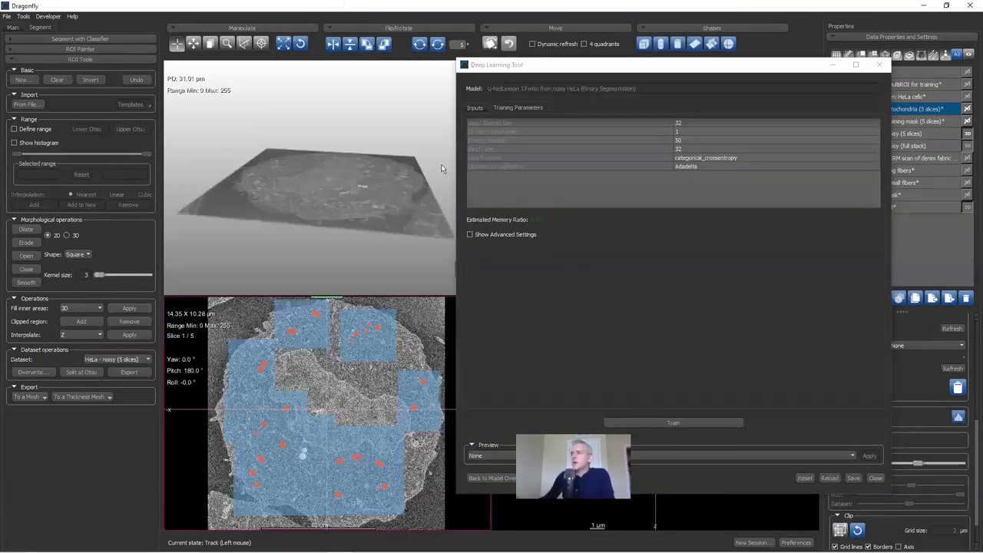
right_click_drag(353, 330, 352, 430)
left_click_drag(534, 76, 696, 315)
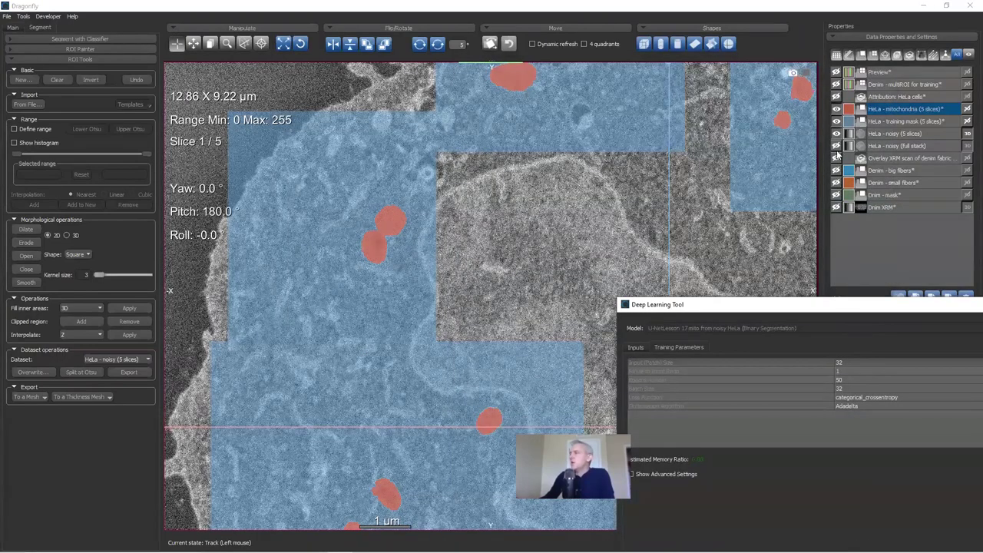
scroll(391, 181, "up", 5)
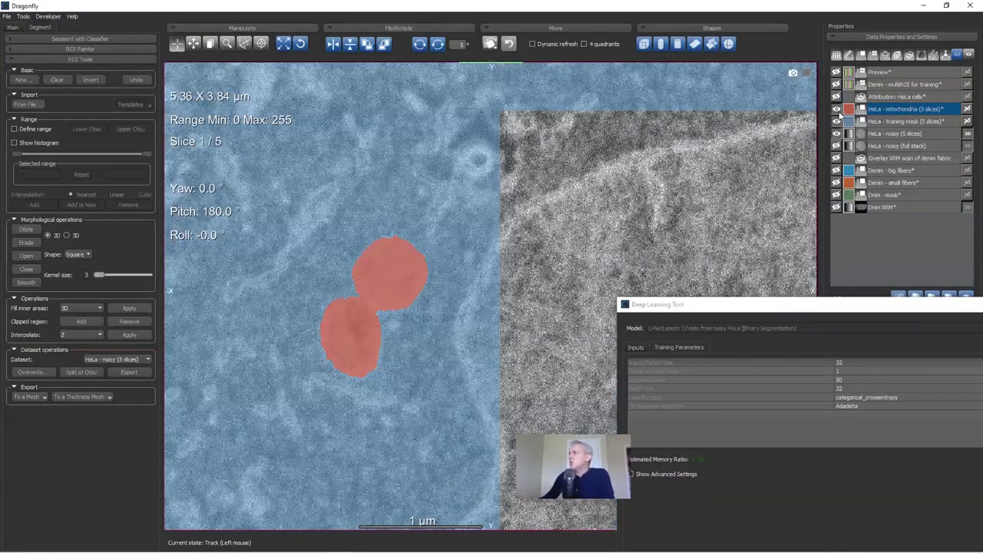
left_click(836, 108)
left_click(836, 120)
Step: Examine a mitochondrion in the noisy slice at pixel level to judge its size against the input patch size
scroll(490, 297, "up", 15)
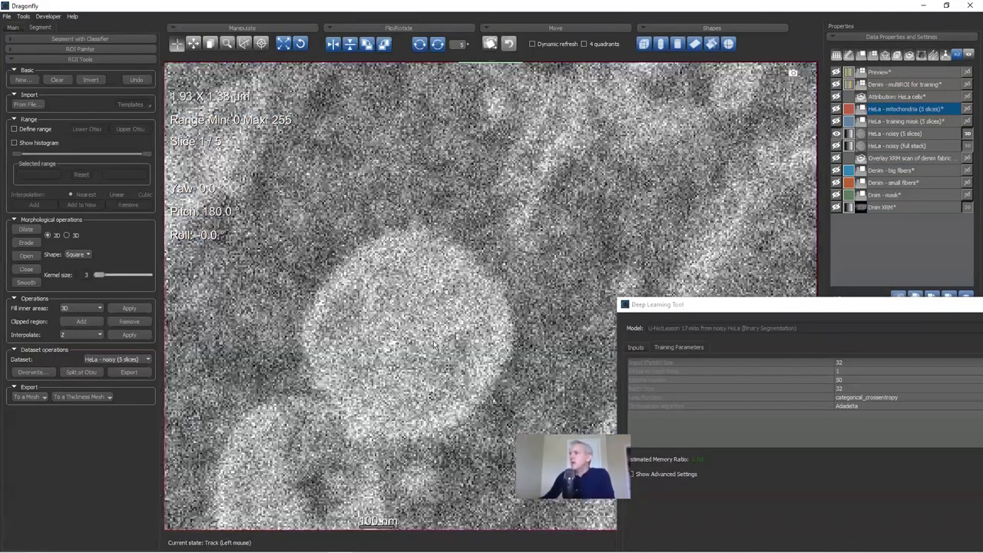
scroll(435, 336, "up", 10)
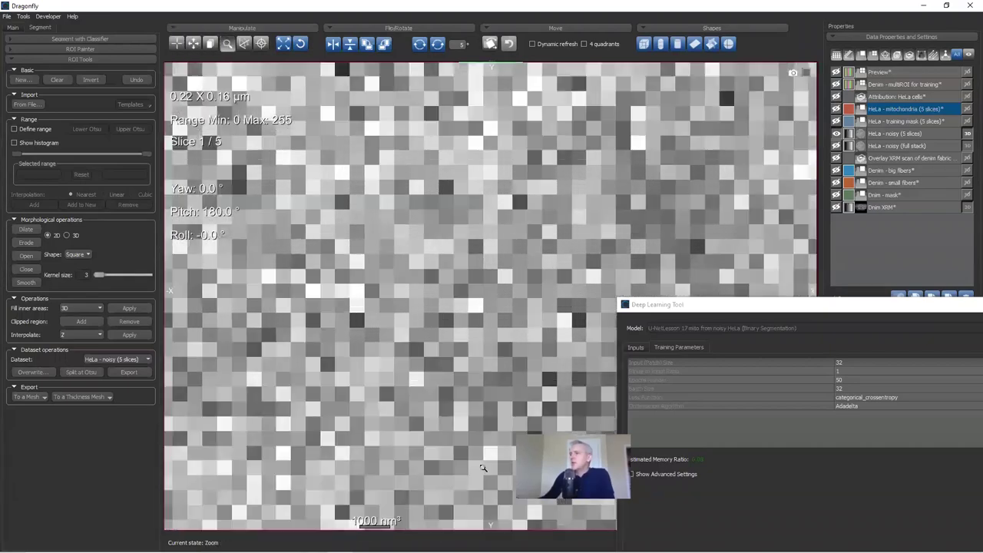
scroll(395, 283, "down", 4)
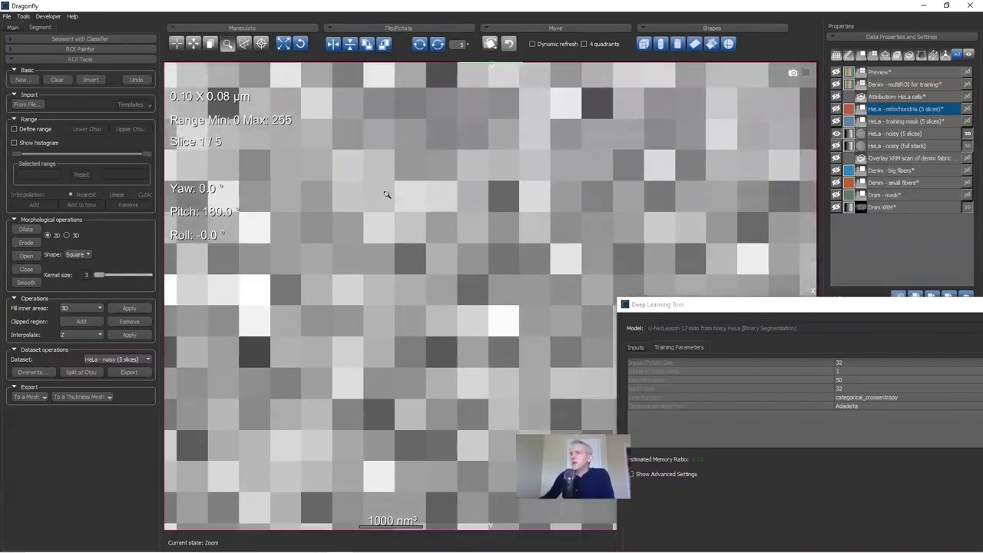
left_click_drag(371, 348, 547, 335)
left_click_drag(454, 233, 323, 223)
middle_click_drag(307, 222, 300, 219)
scroll(301, 219, "down", 3)
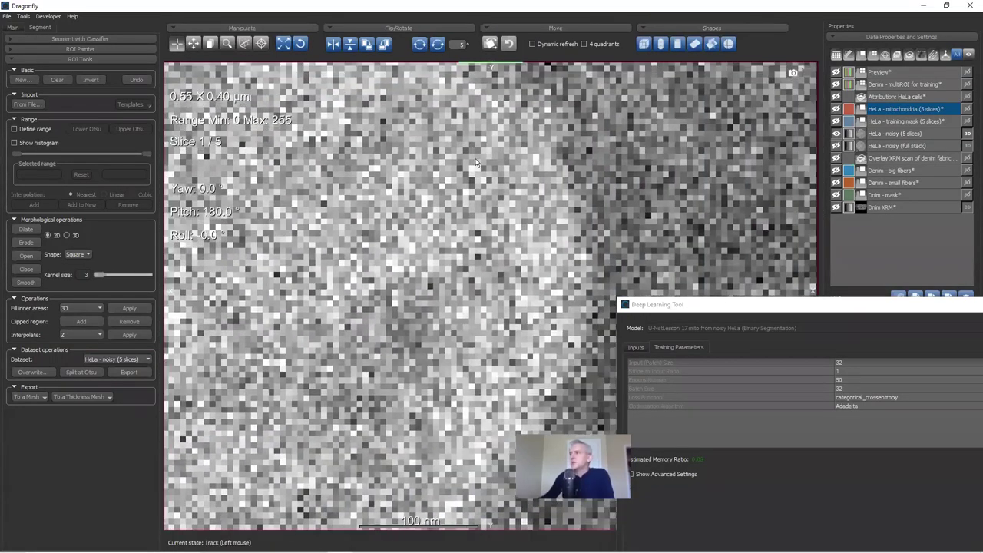
scroll(441, 374, "down", 2)
scroll(442, 374, "down", 2)
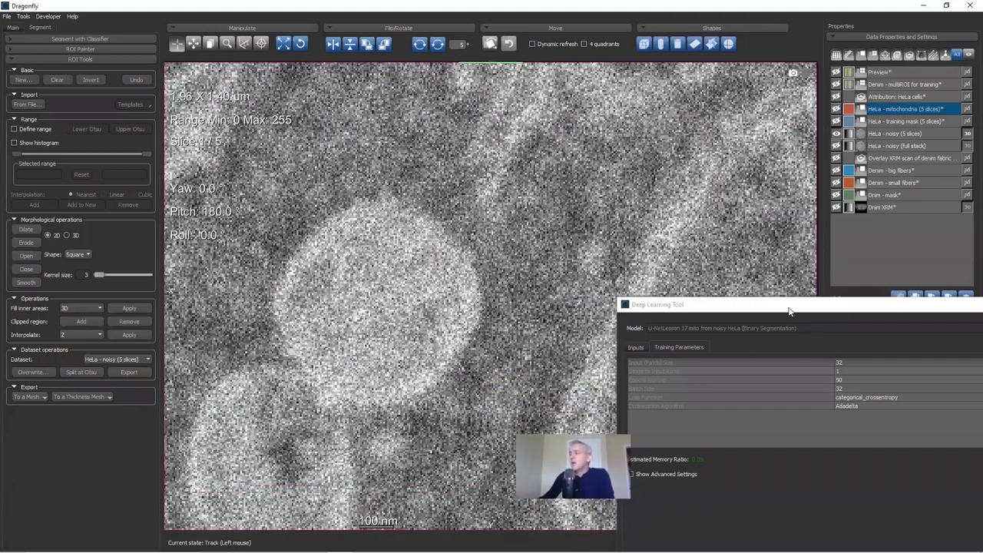
Step: Set the model's input patch size to 128 in the training parameters
left_click_drag(792, 307, 651, 151)
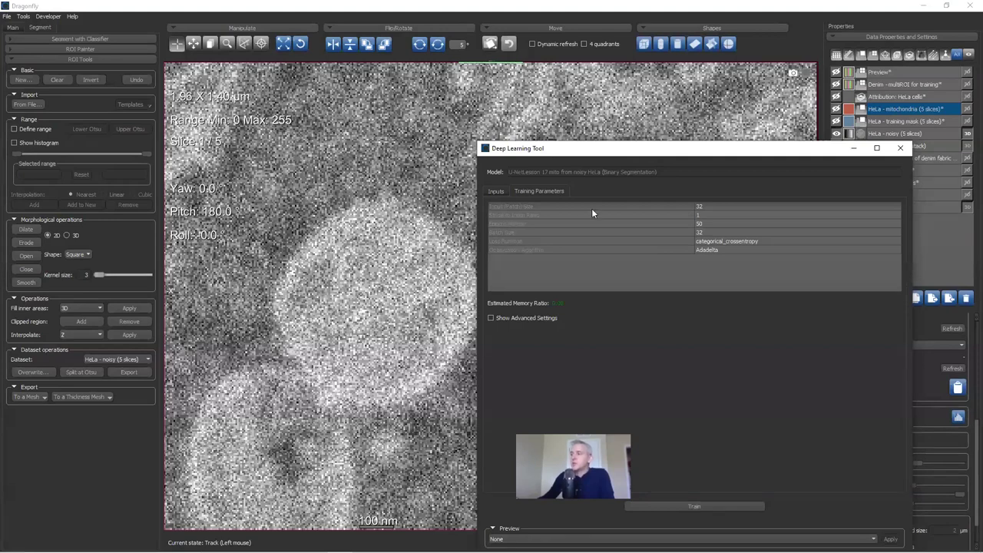
double_click(707, 207)
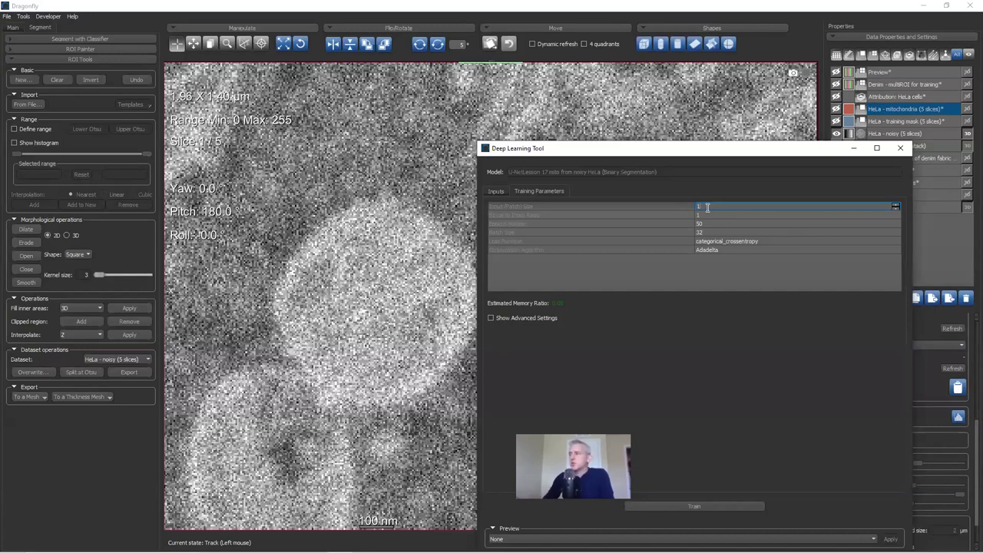
key("Return")
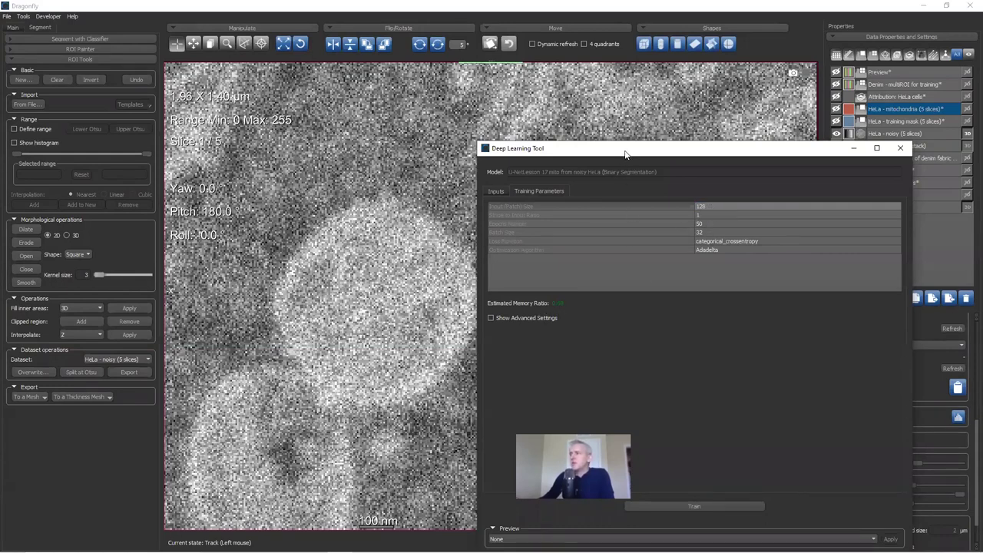
Step: Review the training data and parameters of the mitochondria model and start its training
left_click_drag(625, 155, 322, 76)
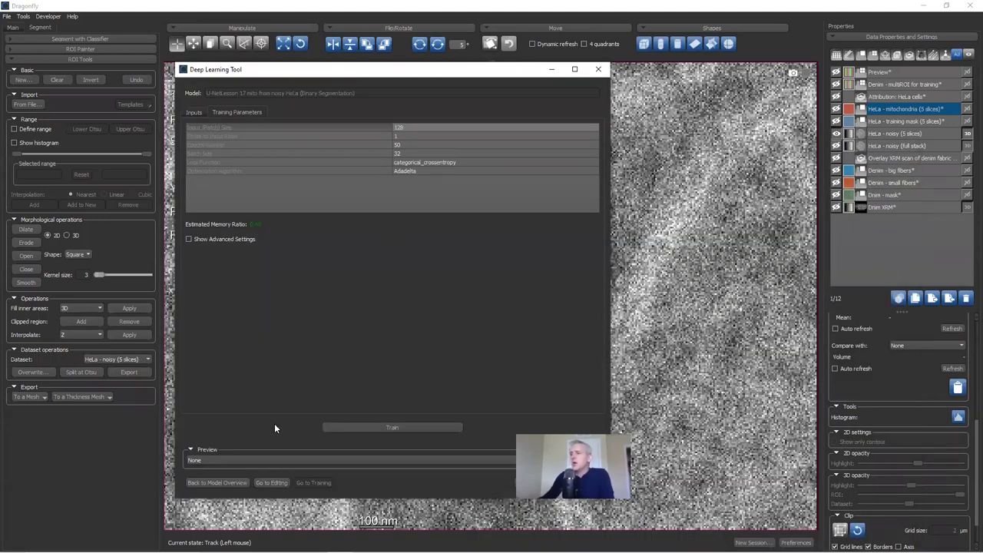
left_click(193, 113)
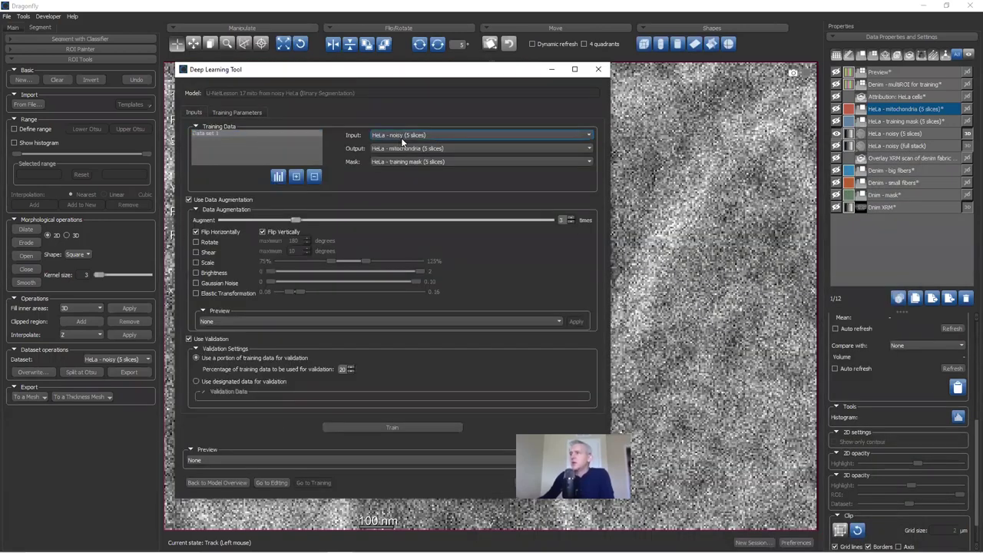
left_click(233, 113)
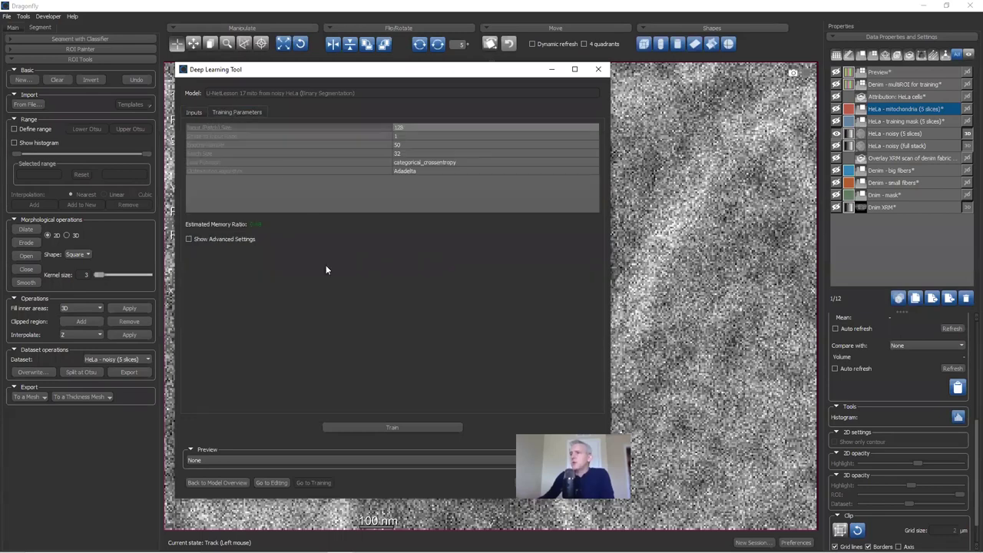
left_click(387, 424)
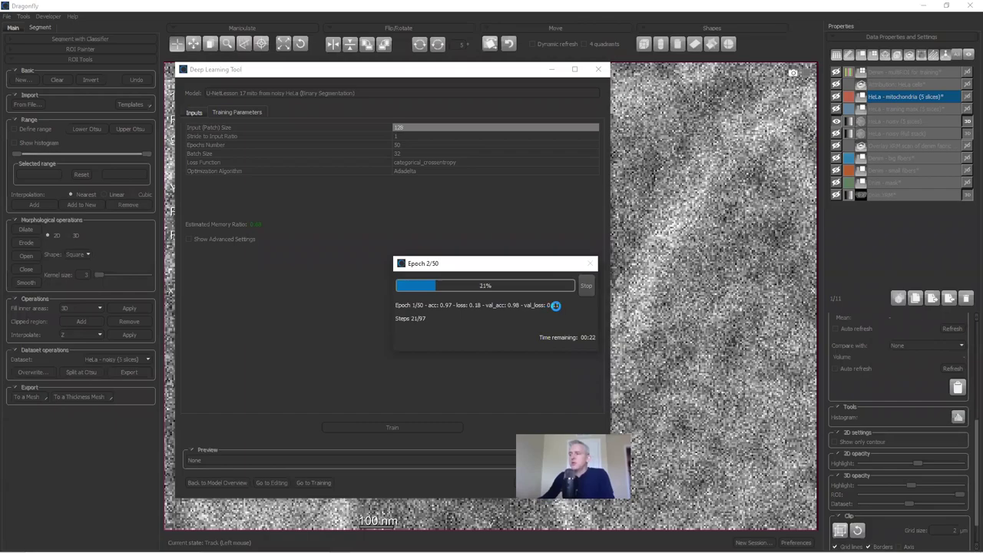
key("alt+Tab")
key("alt+Tab")
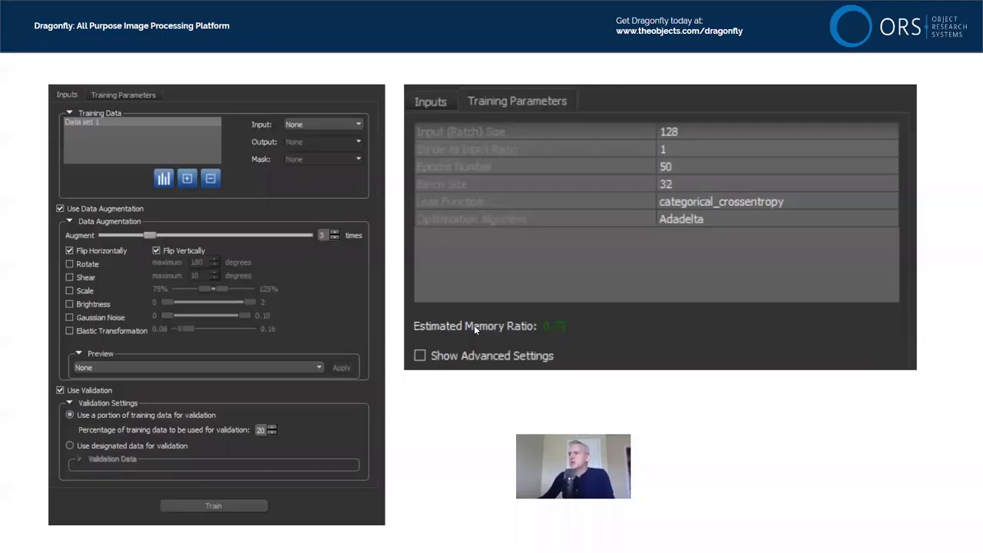
key("Right")
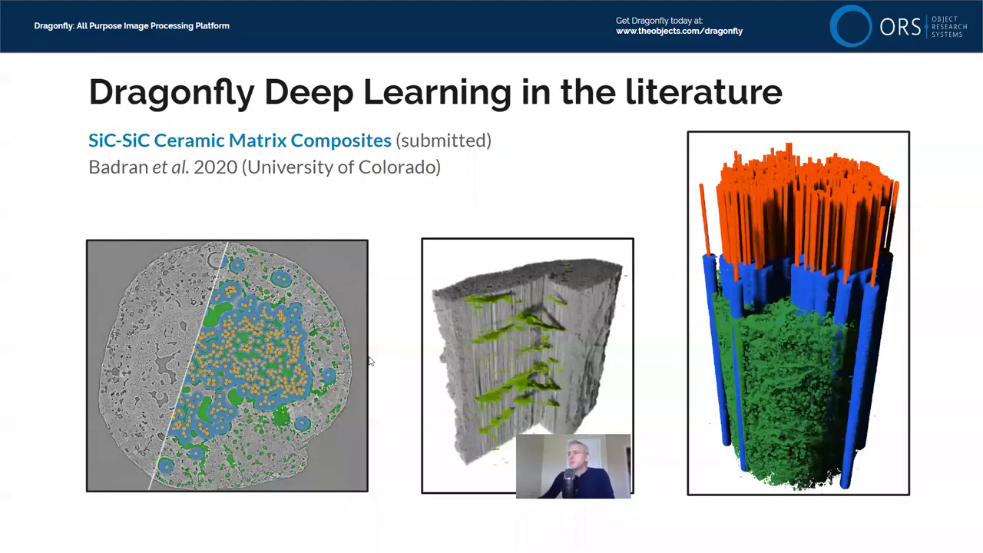